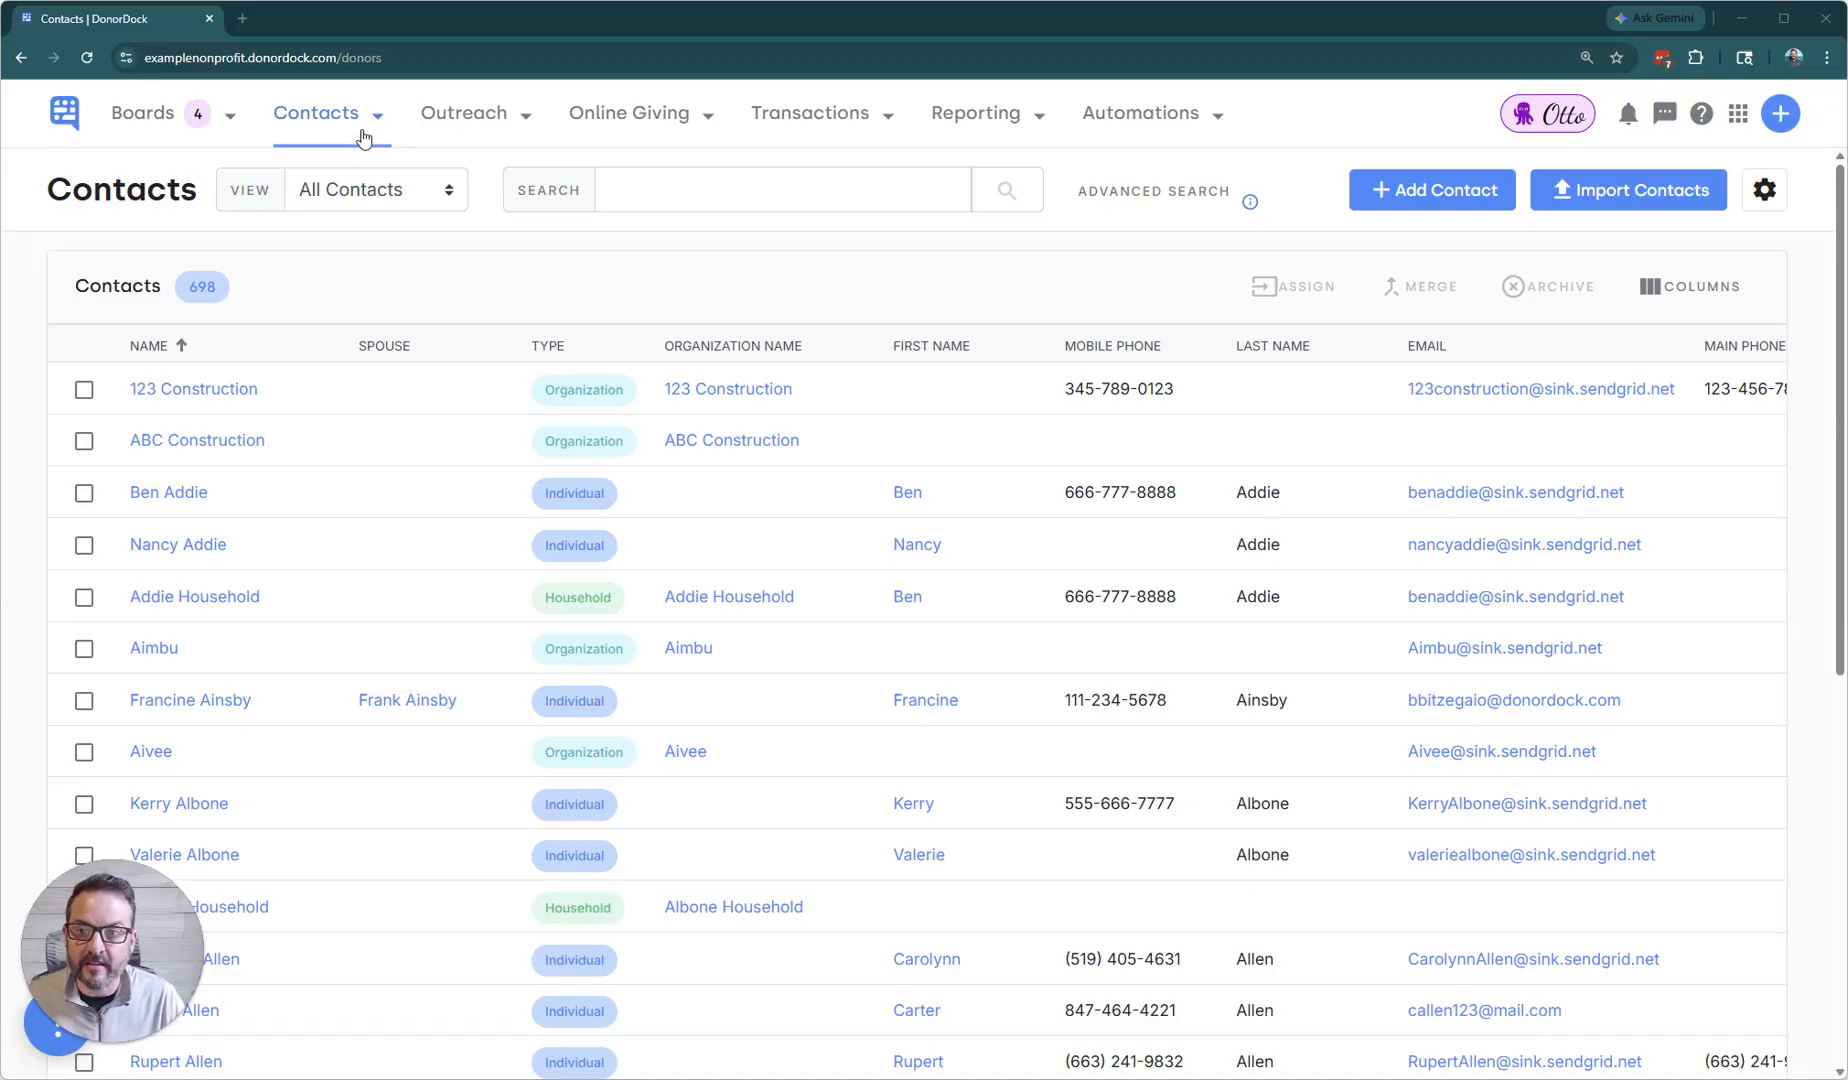
Start a new donation in the gifts list with Fidelity Charitable as its contact.
{"action": "left_click", "coordinate": [786, 120]}
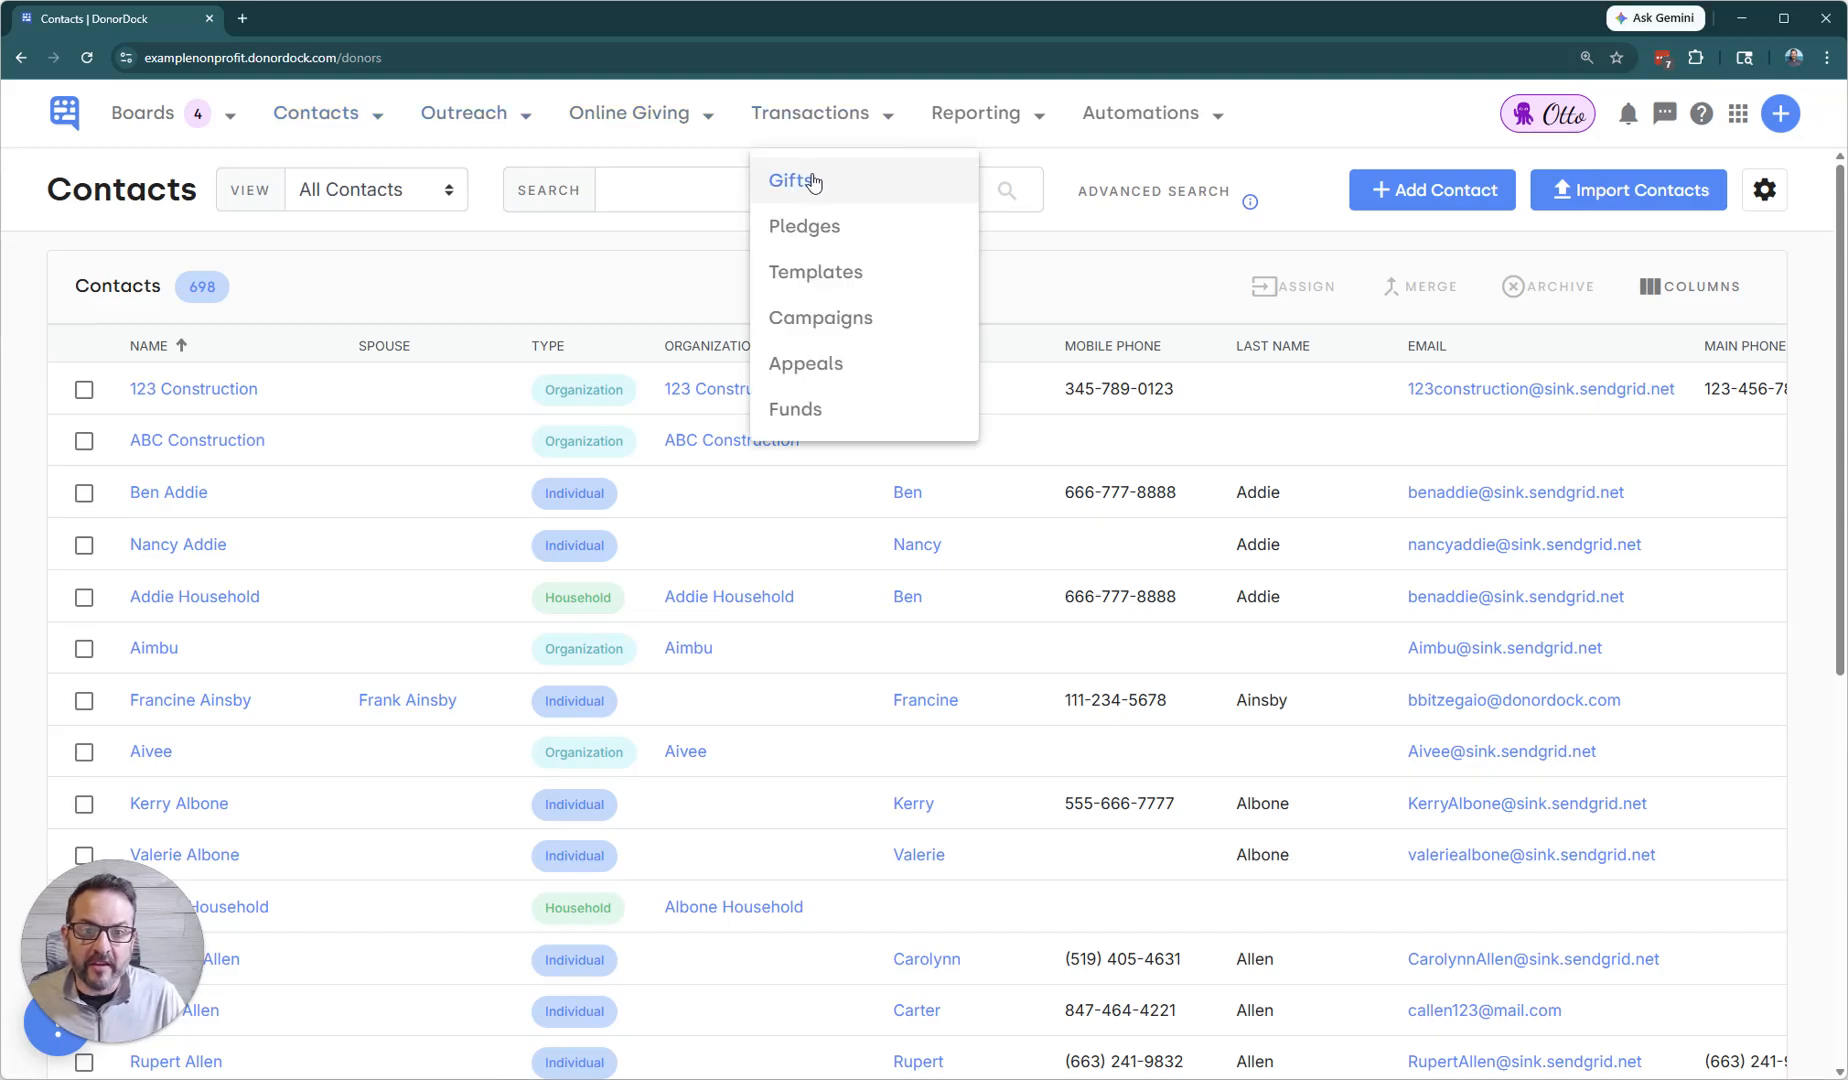
{"action": "left_click", "coordinate": [798, 179]}
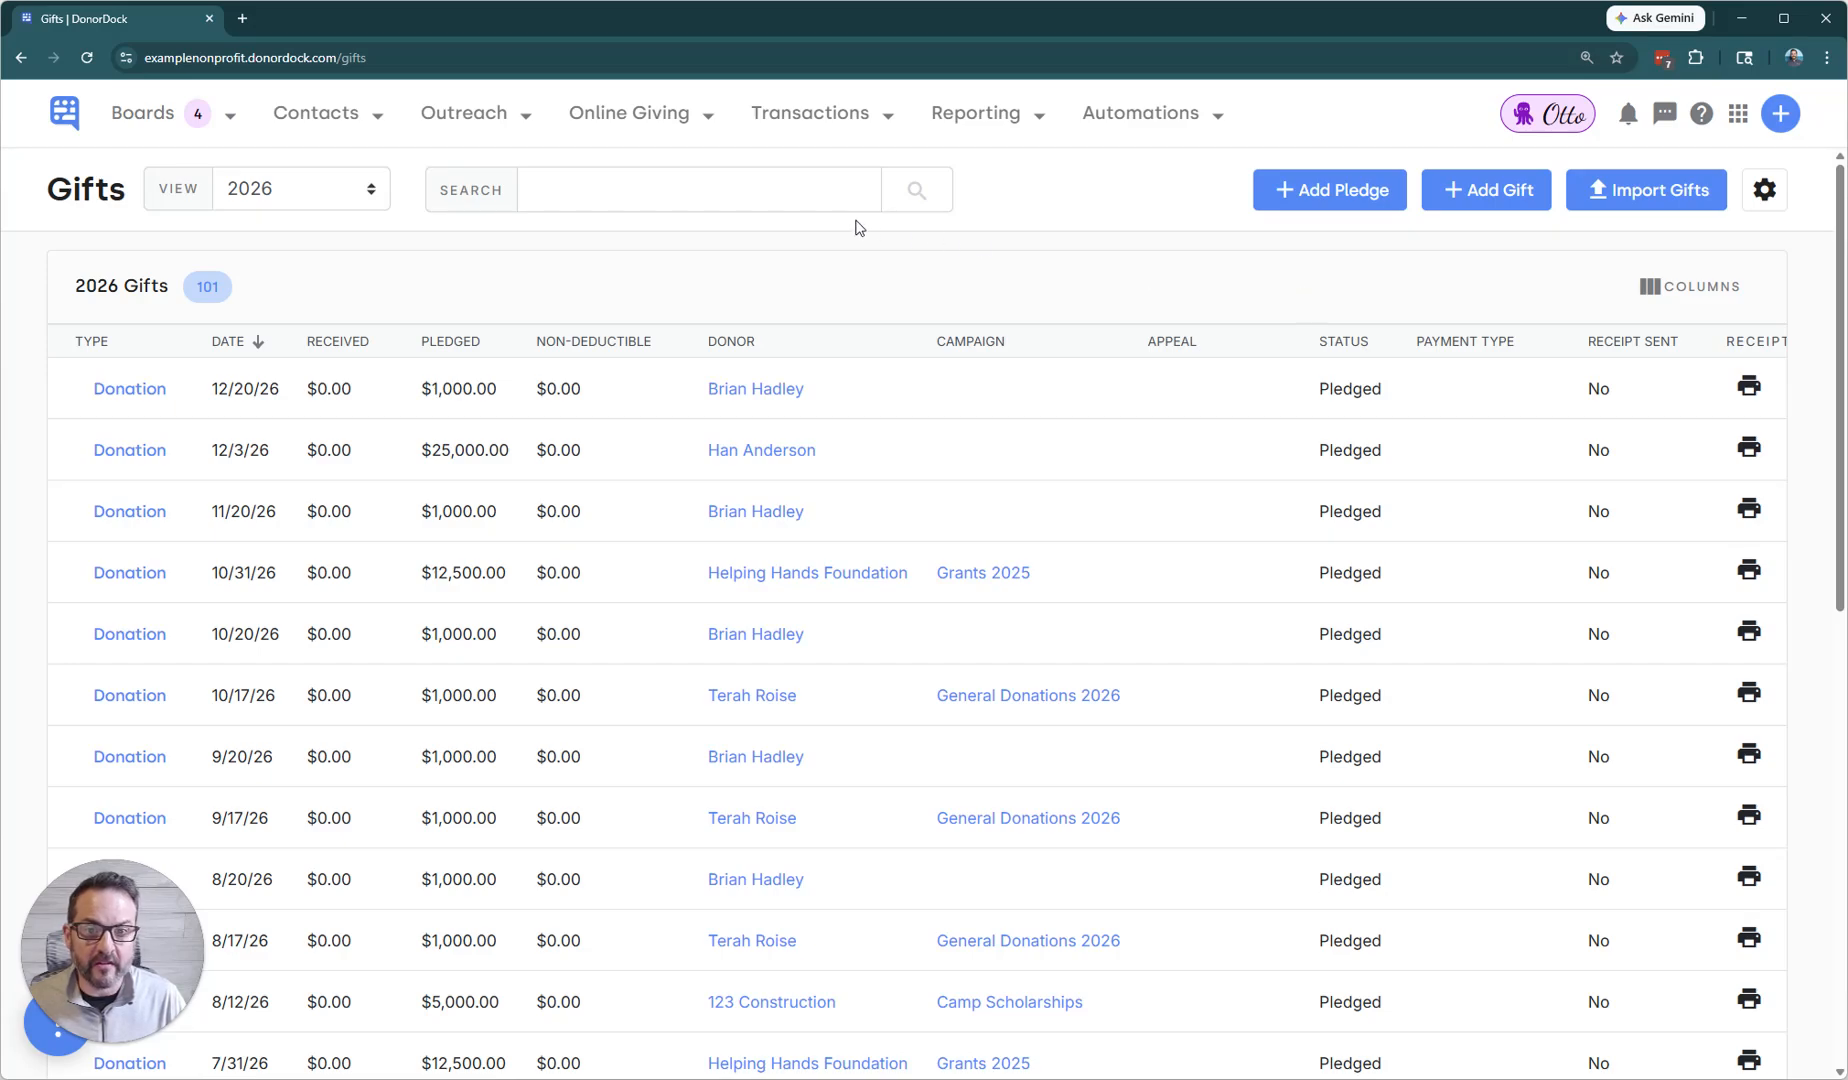
{"action": "left_click", "coordinate": [1472, 196]}
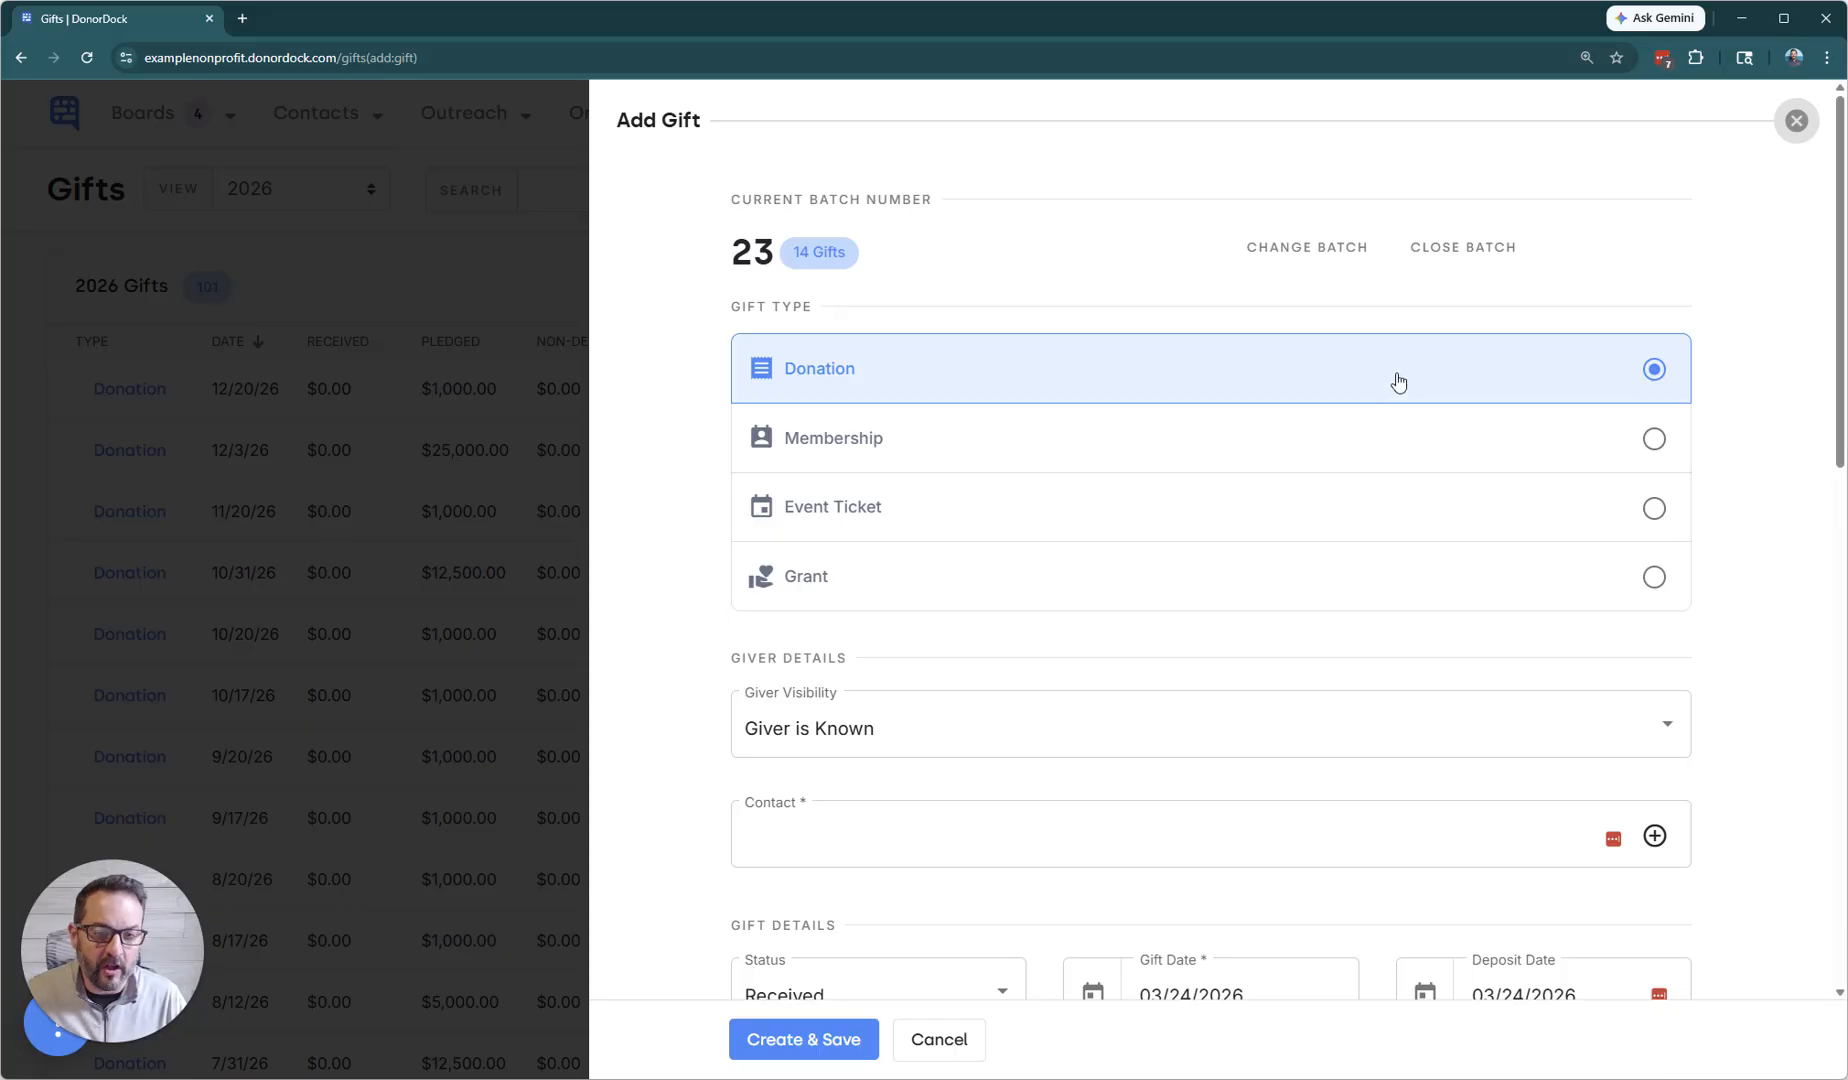
{"action": "left_click", "coordinate": [1300, 836]}
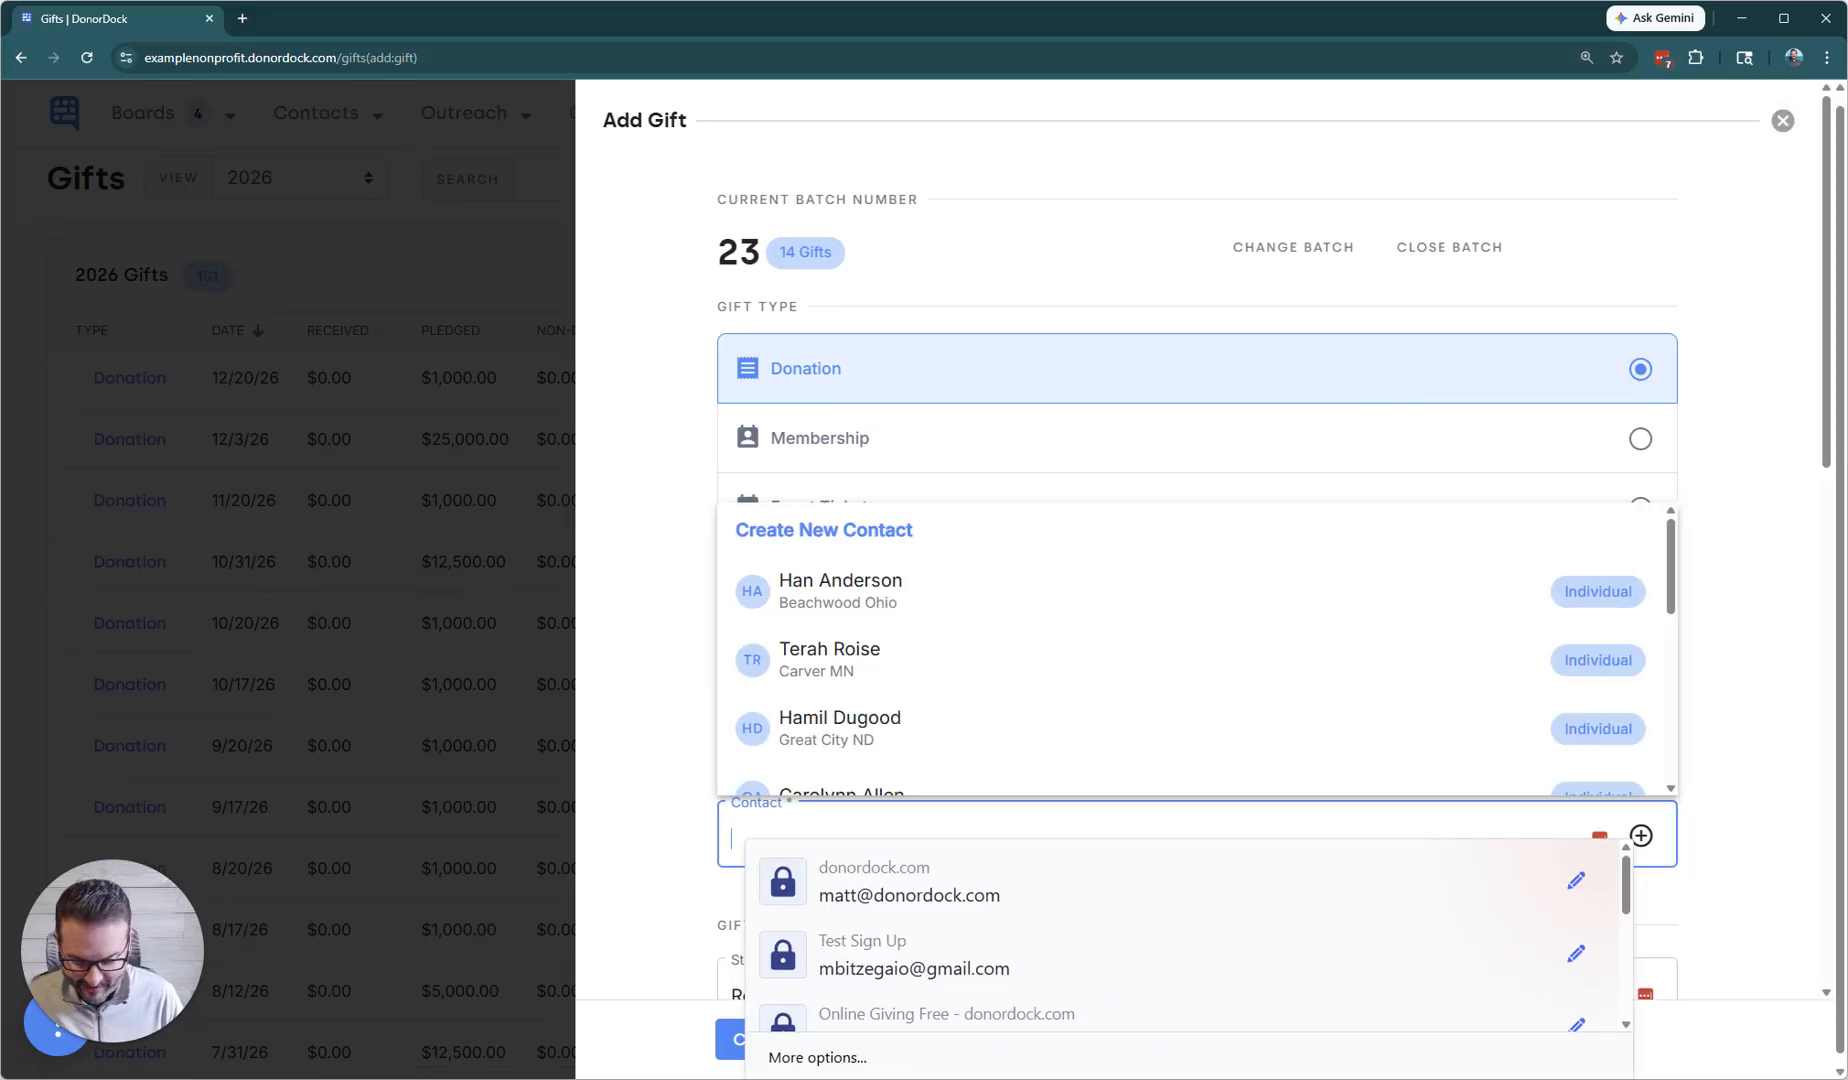
{"action": "type", "text": "fidel"}
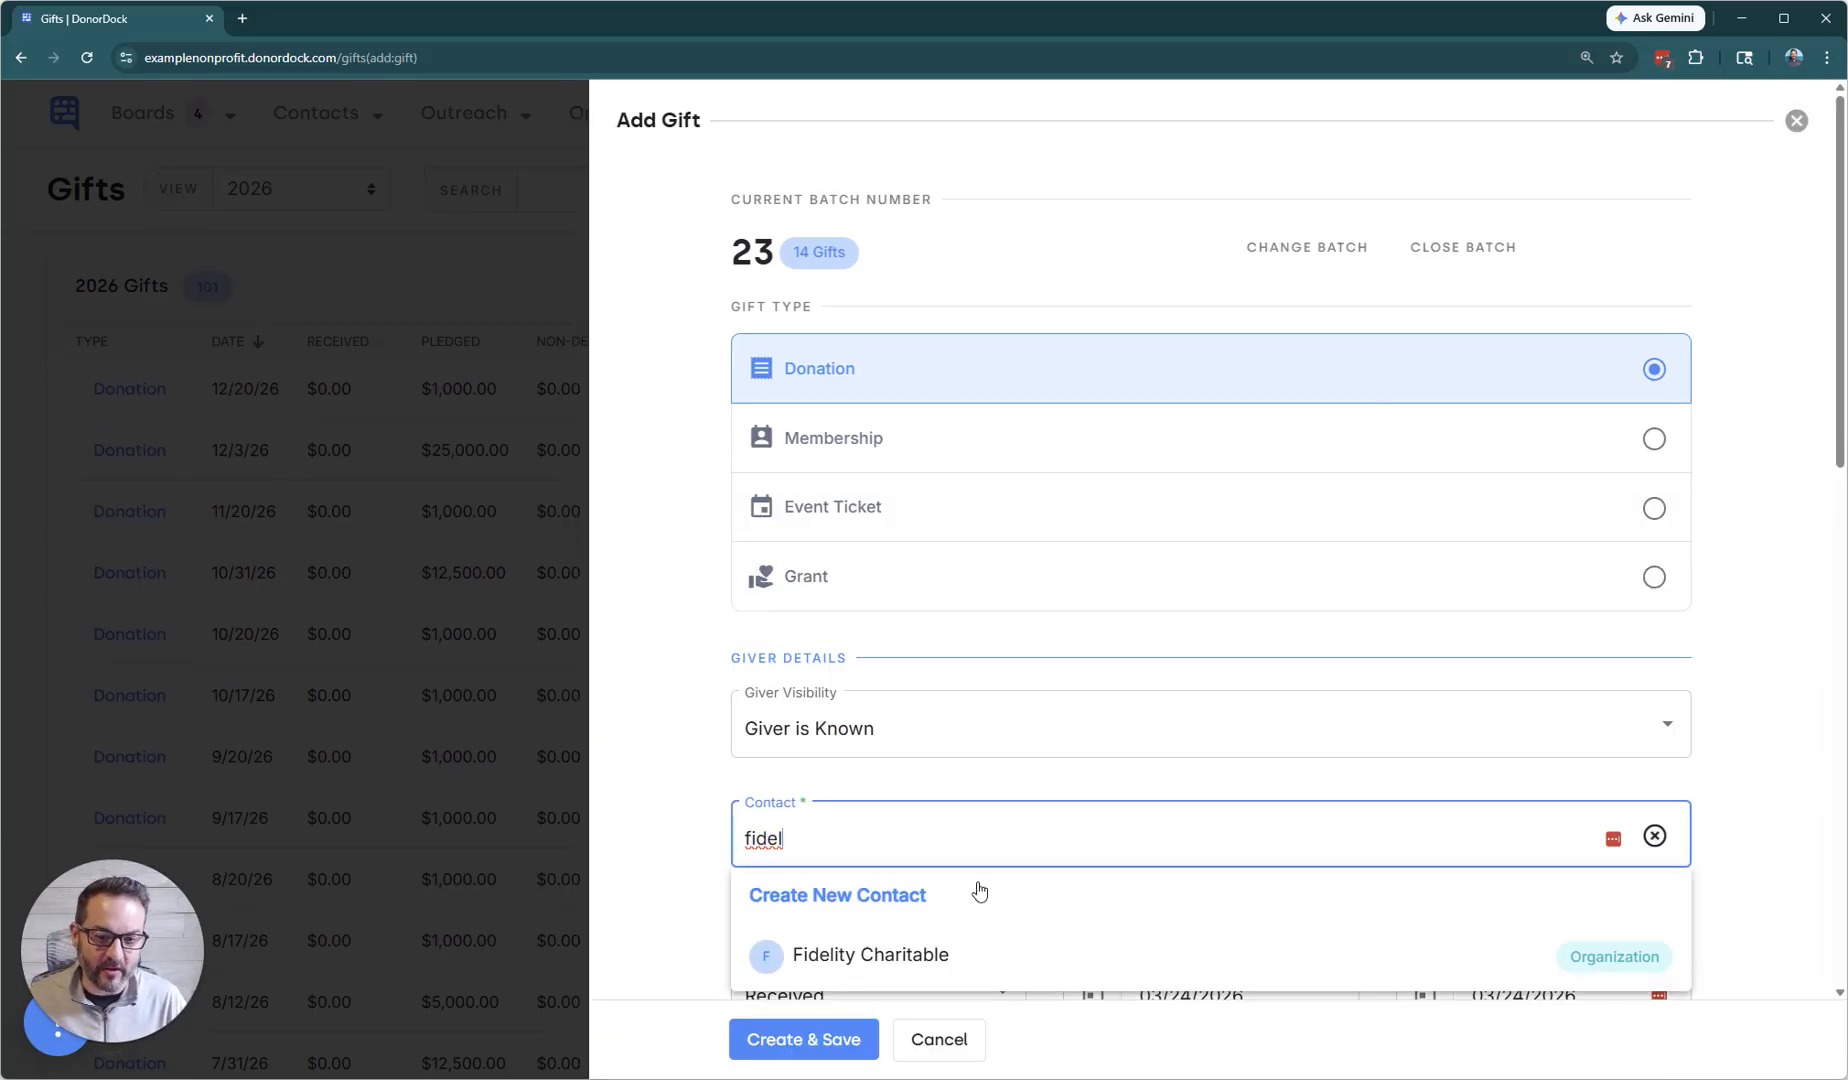
{"action": "left_click", "coordinate": [965, 955]}
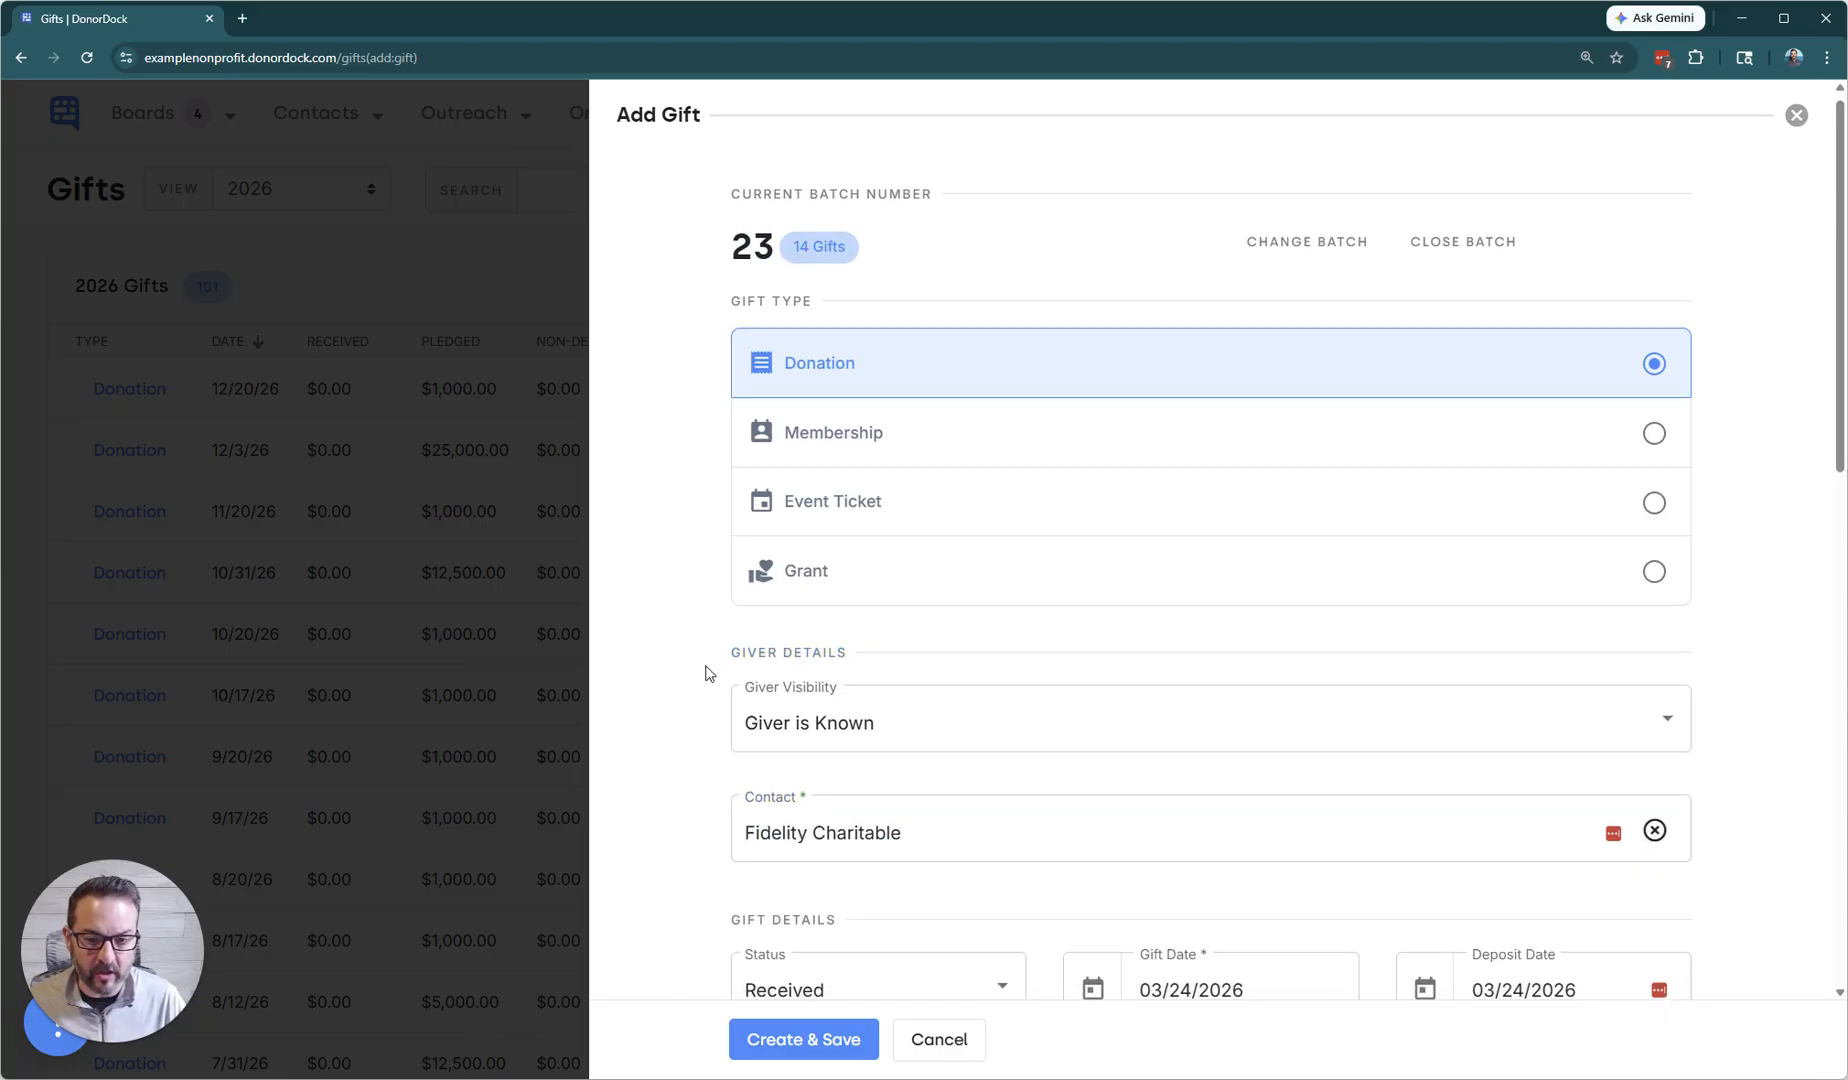
Set the donation's received amount to $1000 and save the gift.
{"action": "scroll", "coordinate": [726, 640], "scroll_direction": "down", "scroll_amount": 6}
{"action": "left_click", "coordinate": [980, 455]}
{"action": "key", "text": "BackSpace"}
{"action": "type", "text": "100"}
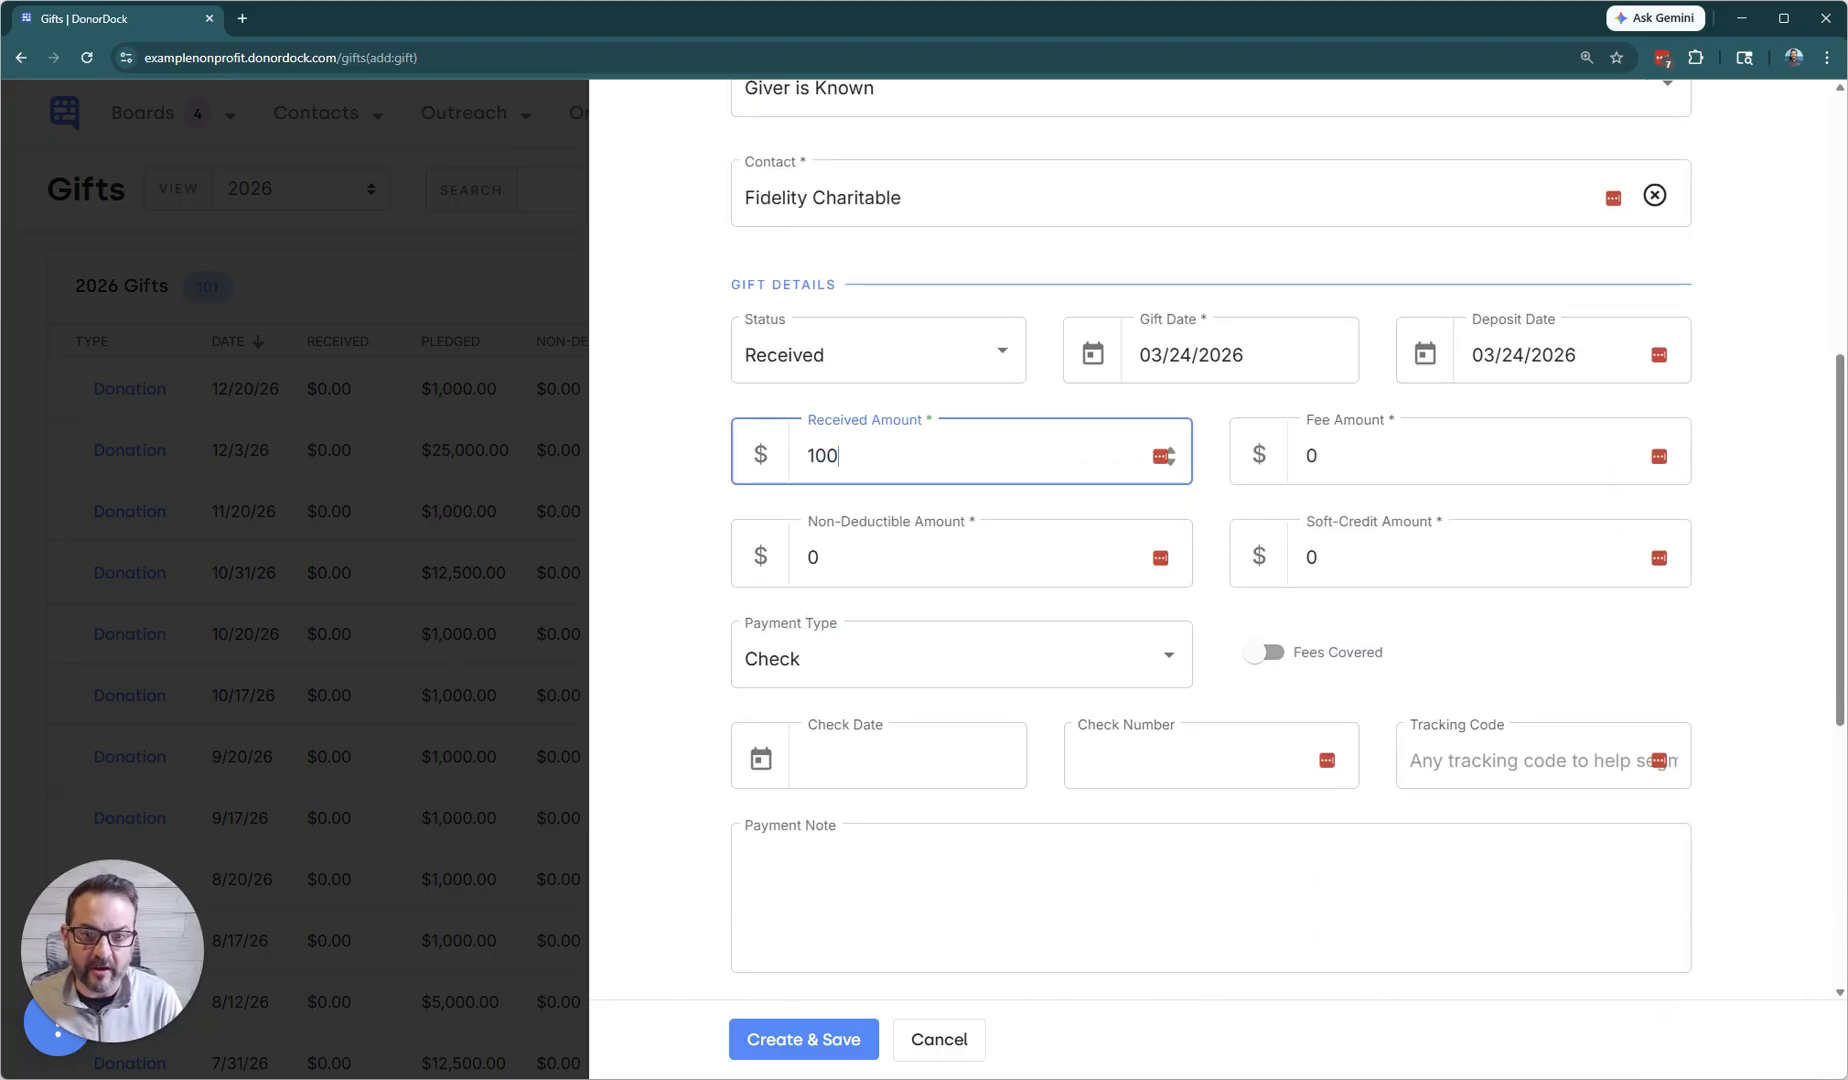
{"action": "type", "text": "0"}
{"action": "left_click", "coordinate": [660, 584]}
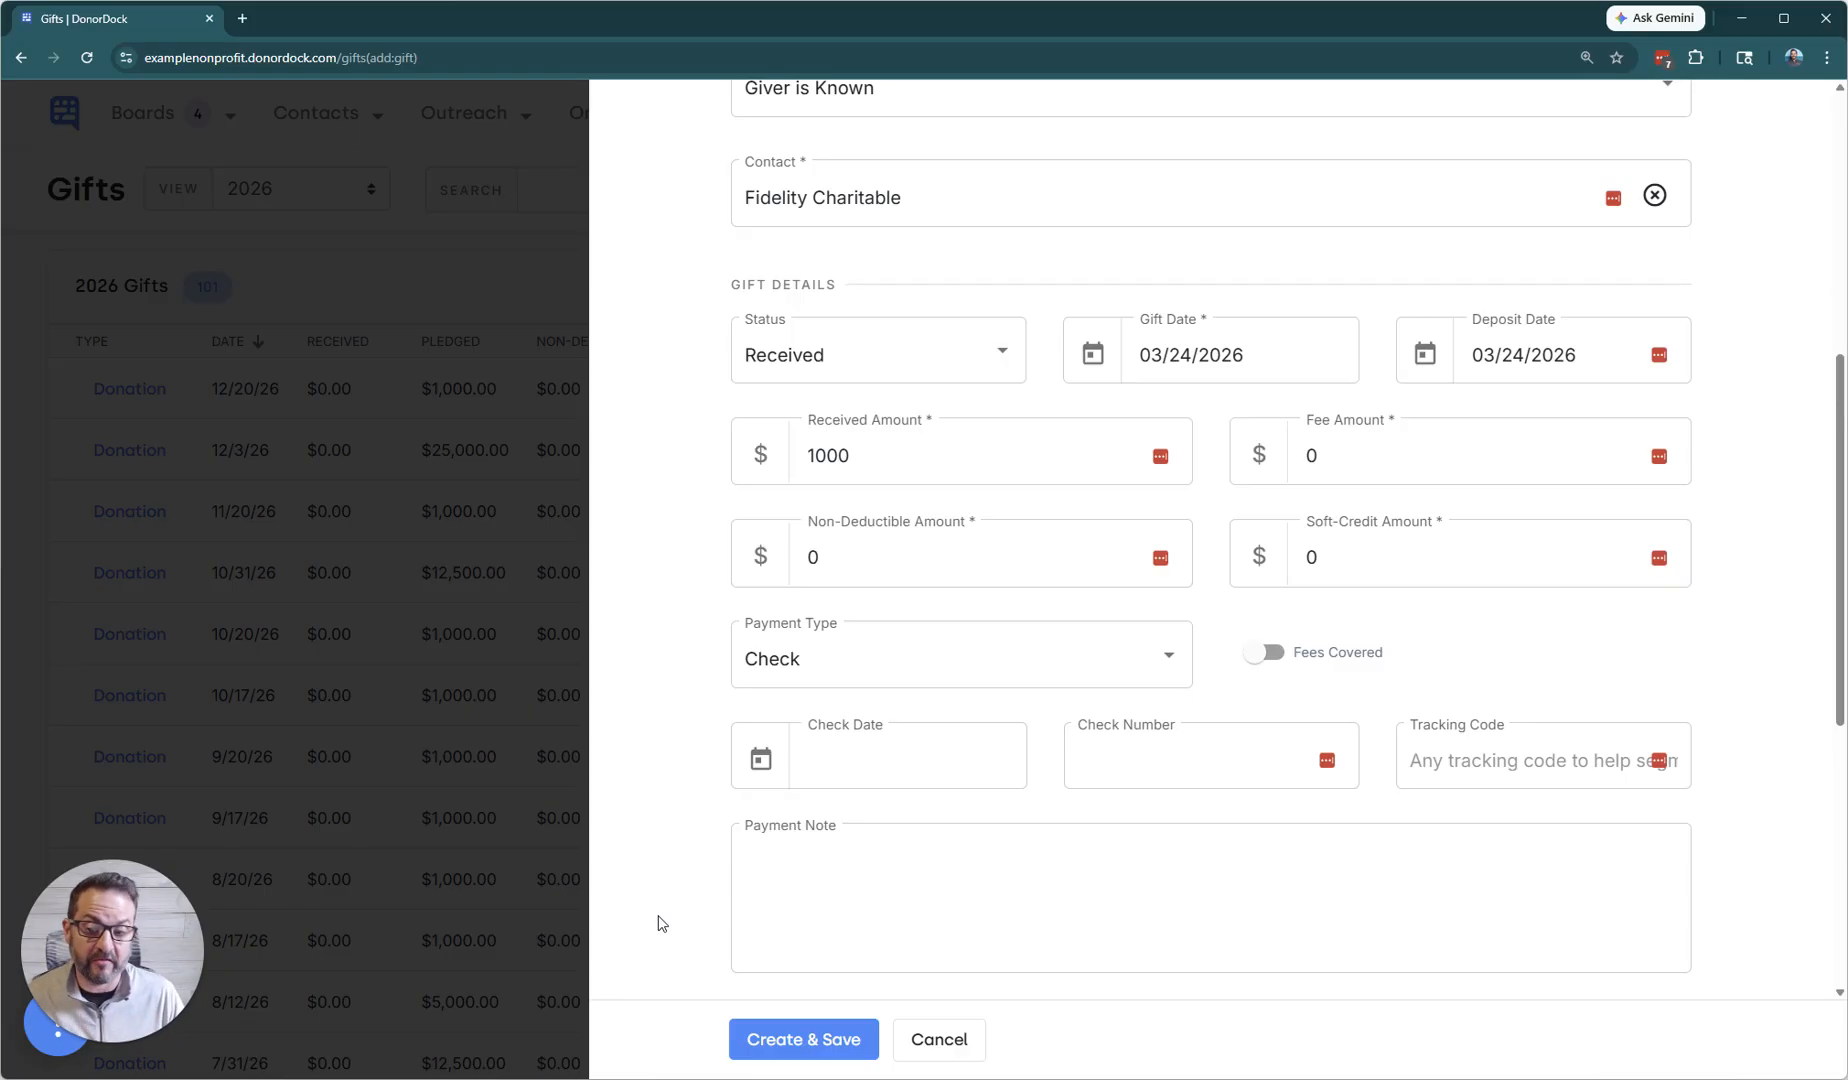
{"action": "left_click", "coordinate": [790, 1040]}
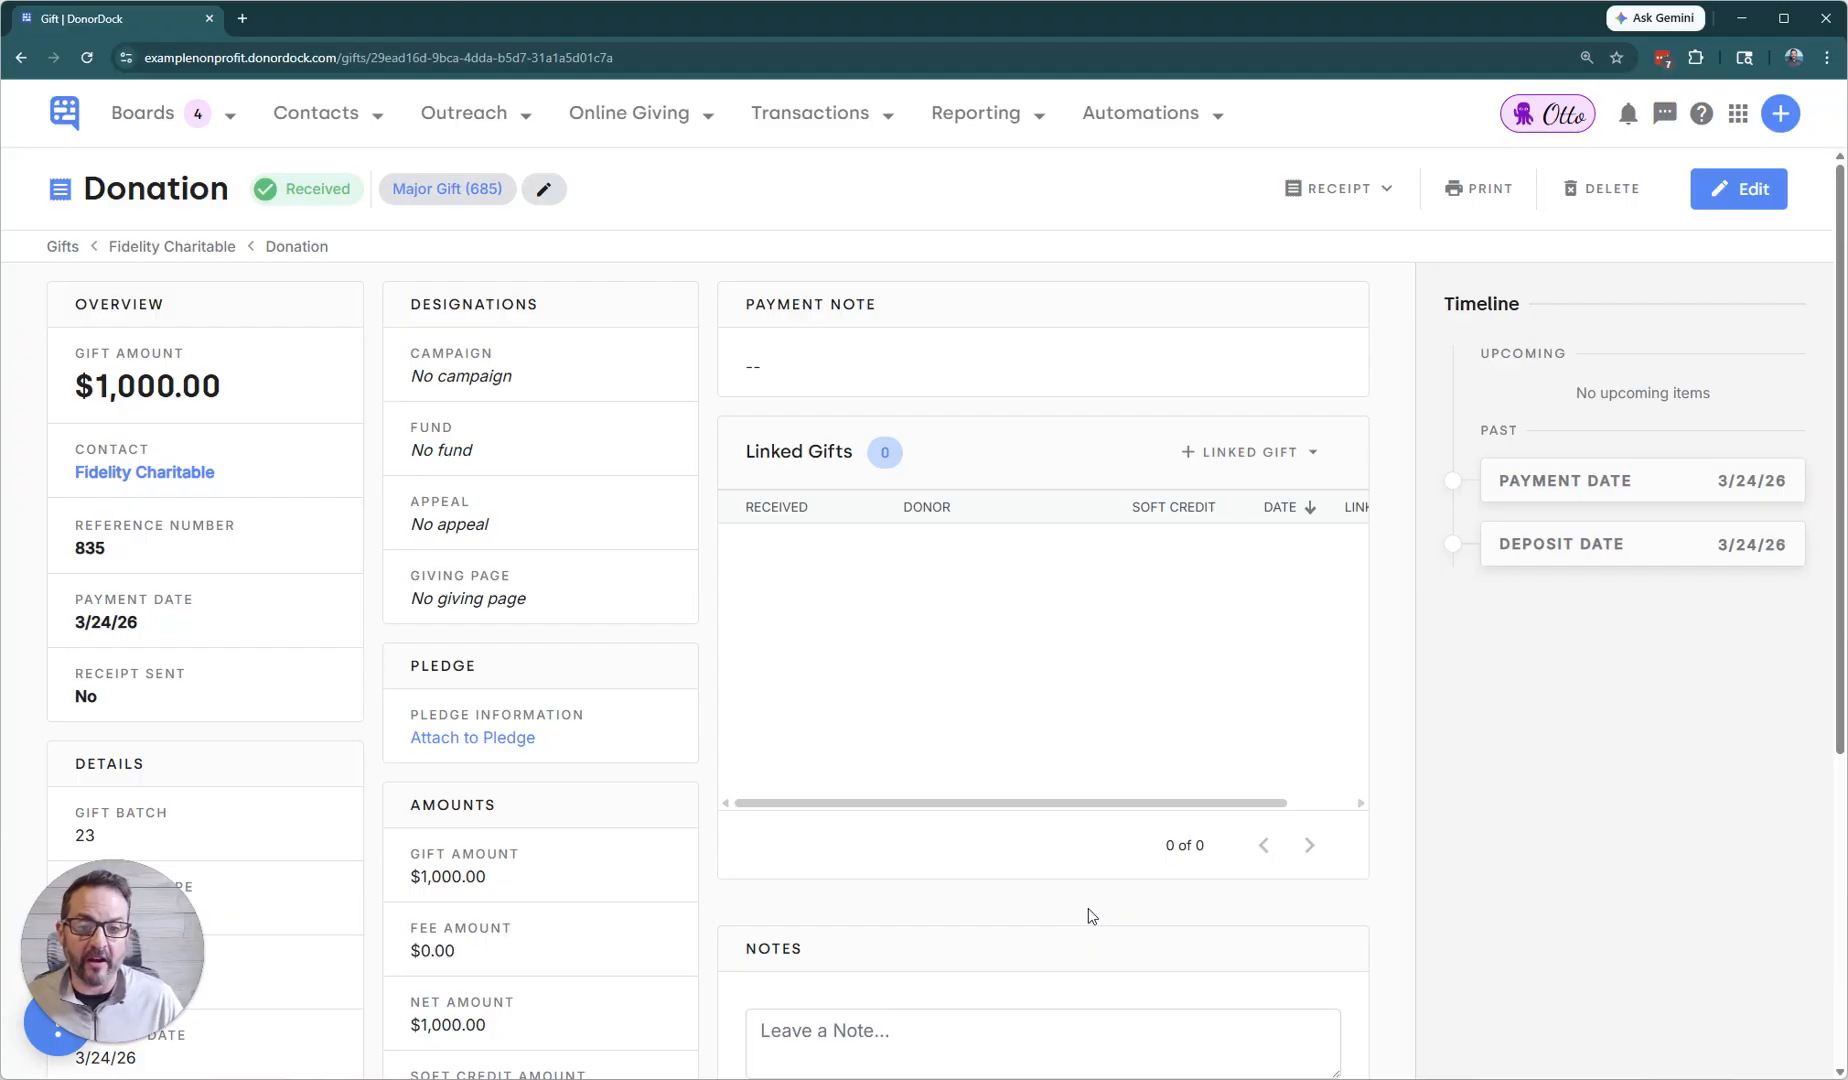
Add a new linked soft credit to the Fidelity Charitable donation and find the first advising donor by name as its contact.
{"action": "left_click", "coordinate": [1230, 452]}
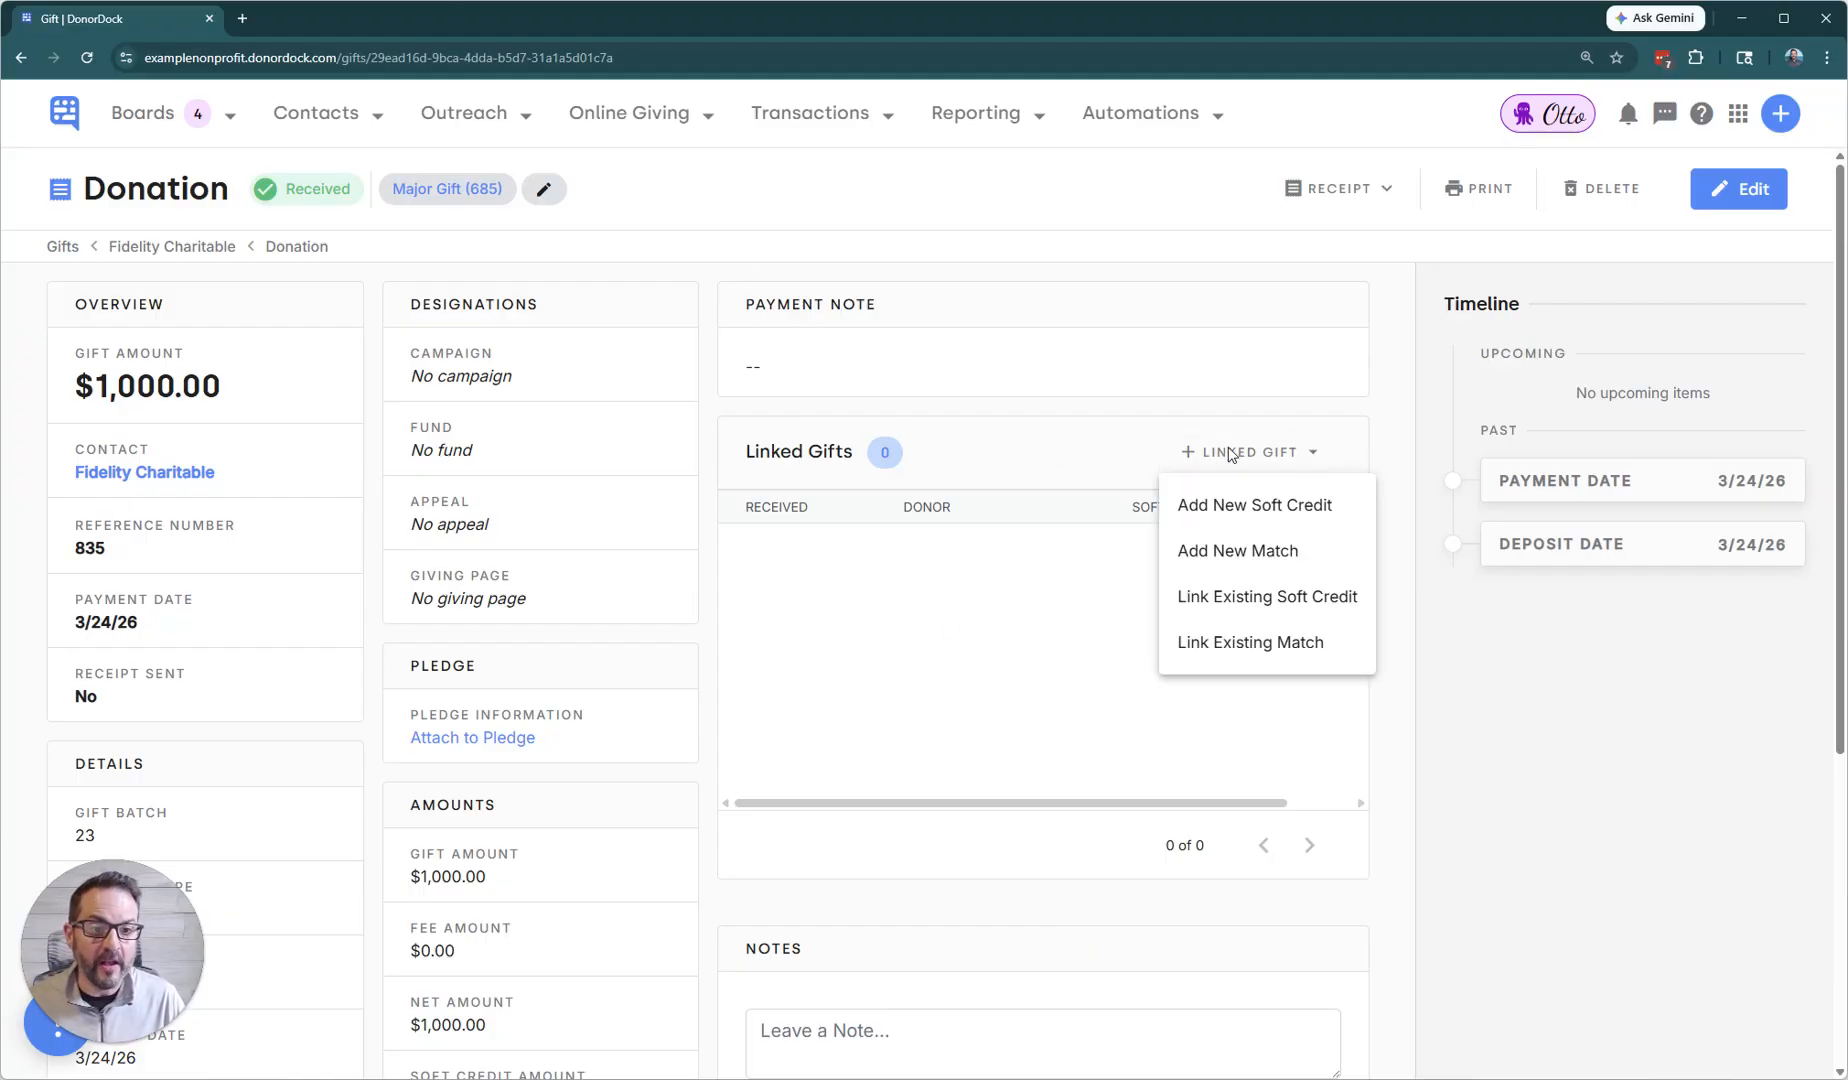
{"action": "left_click", "coordinate": [1292, 514]}
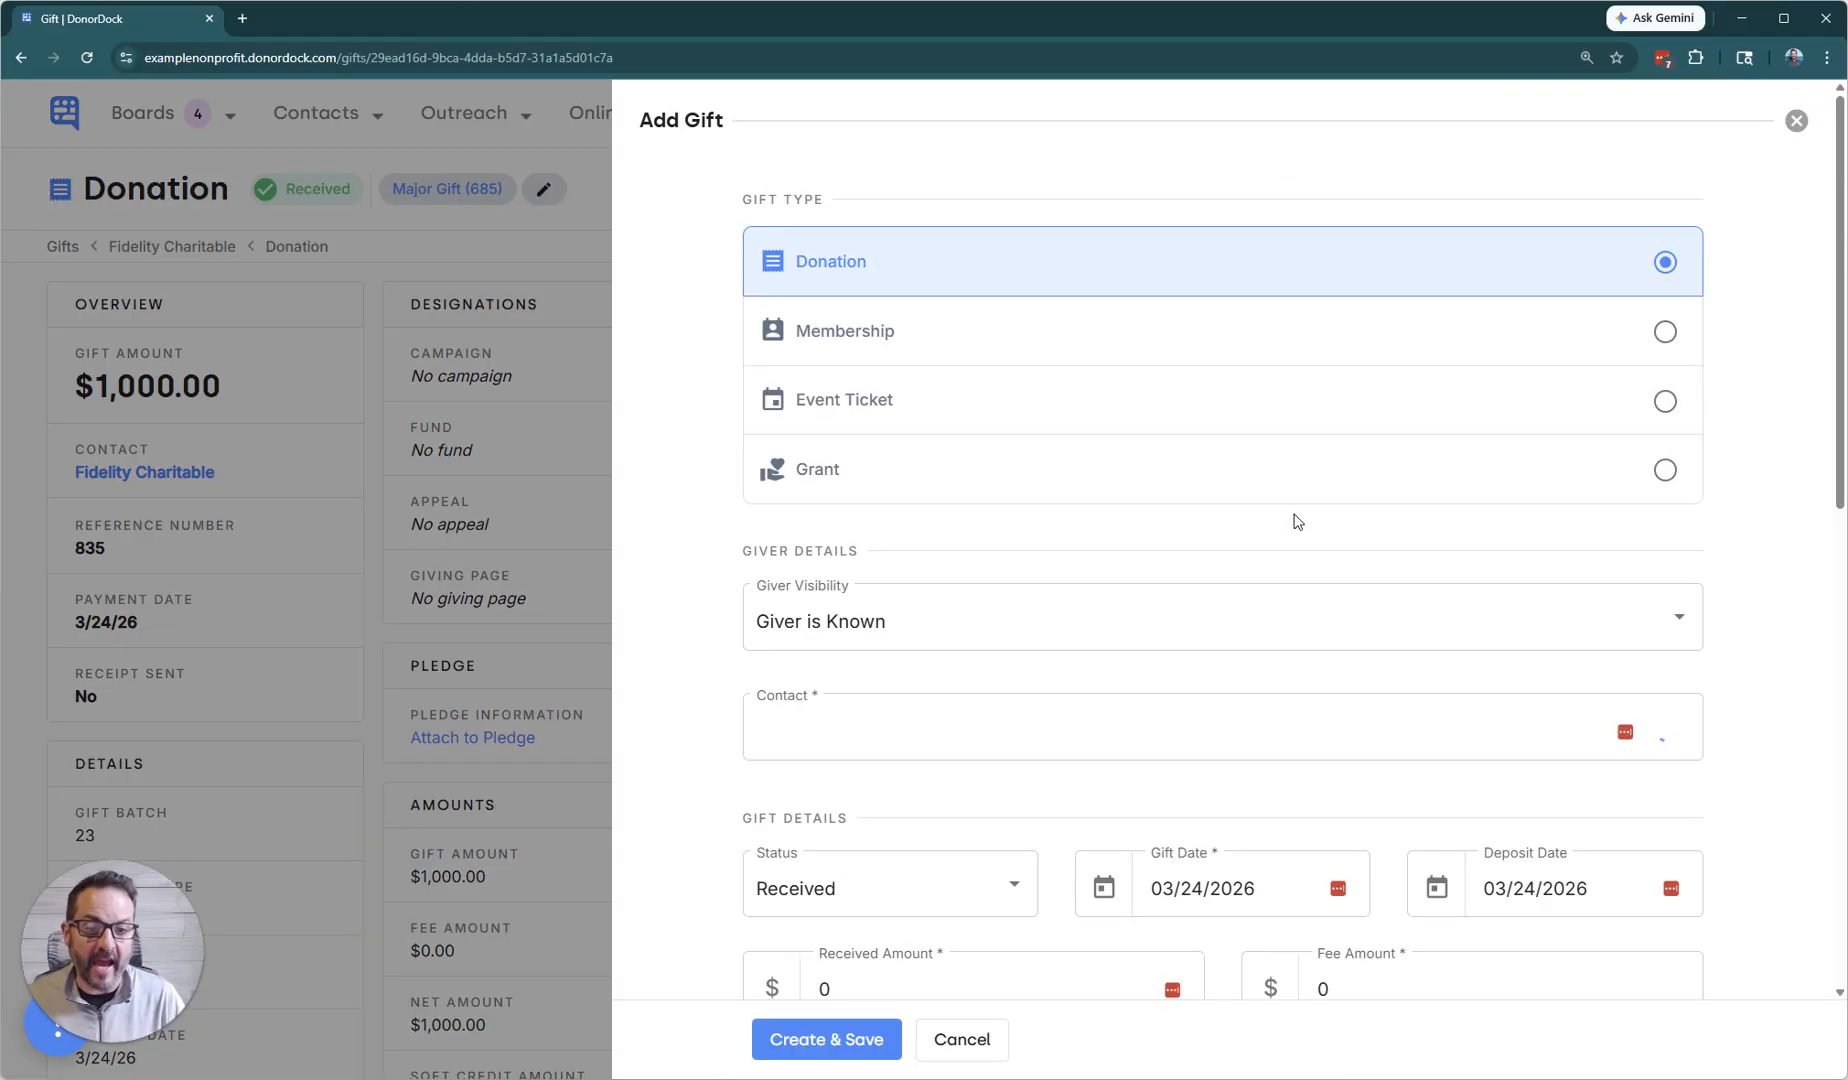
{"action": "left_click", "coordinate": [1160, 835]}
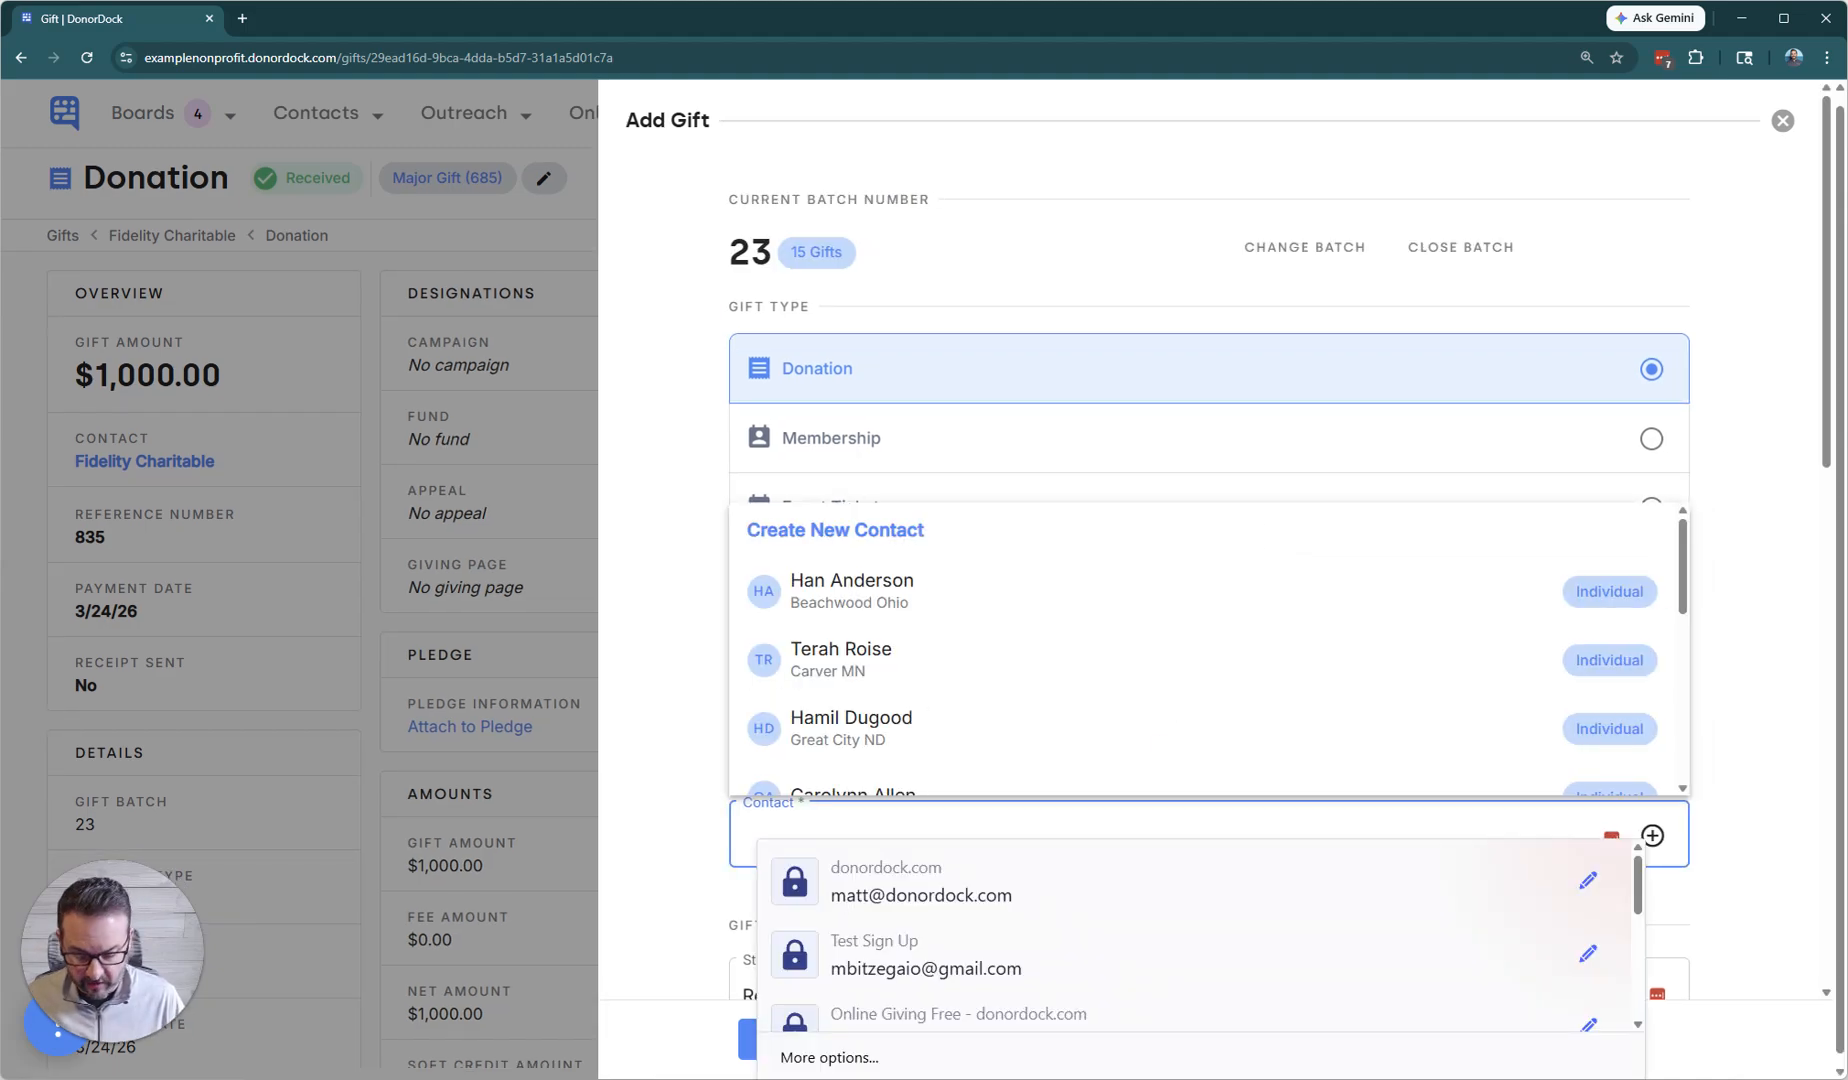
{"action": "type", "text": "fran"}
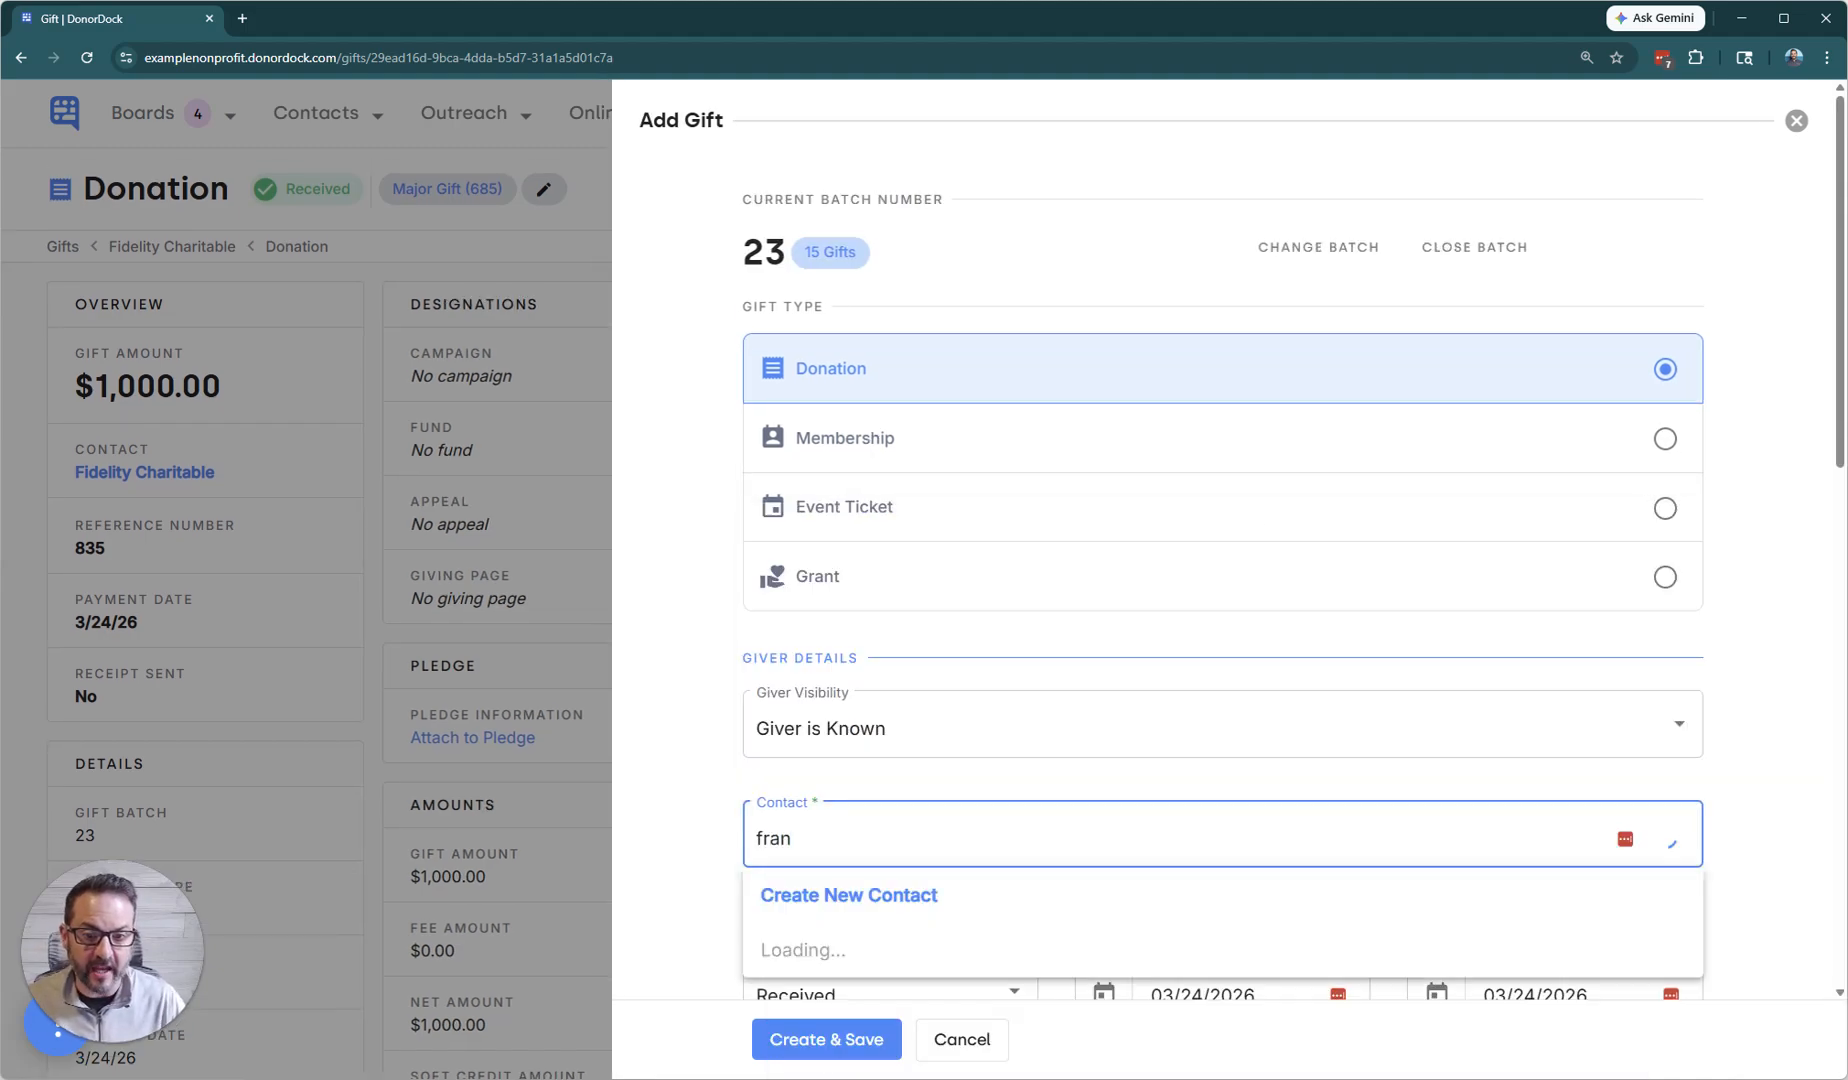
{"action": "left_click", "coordinate": [1068, 963]}
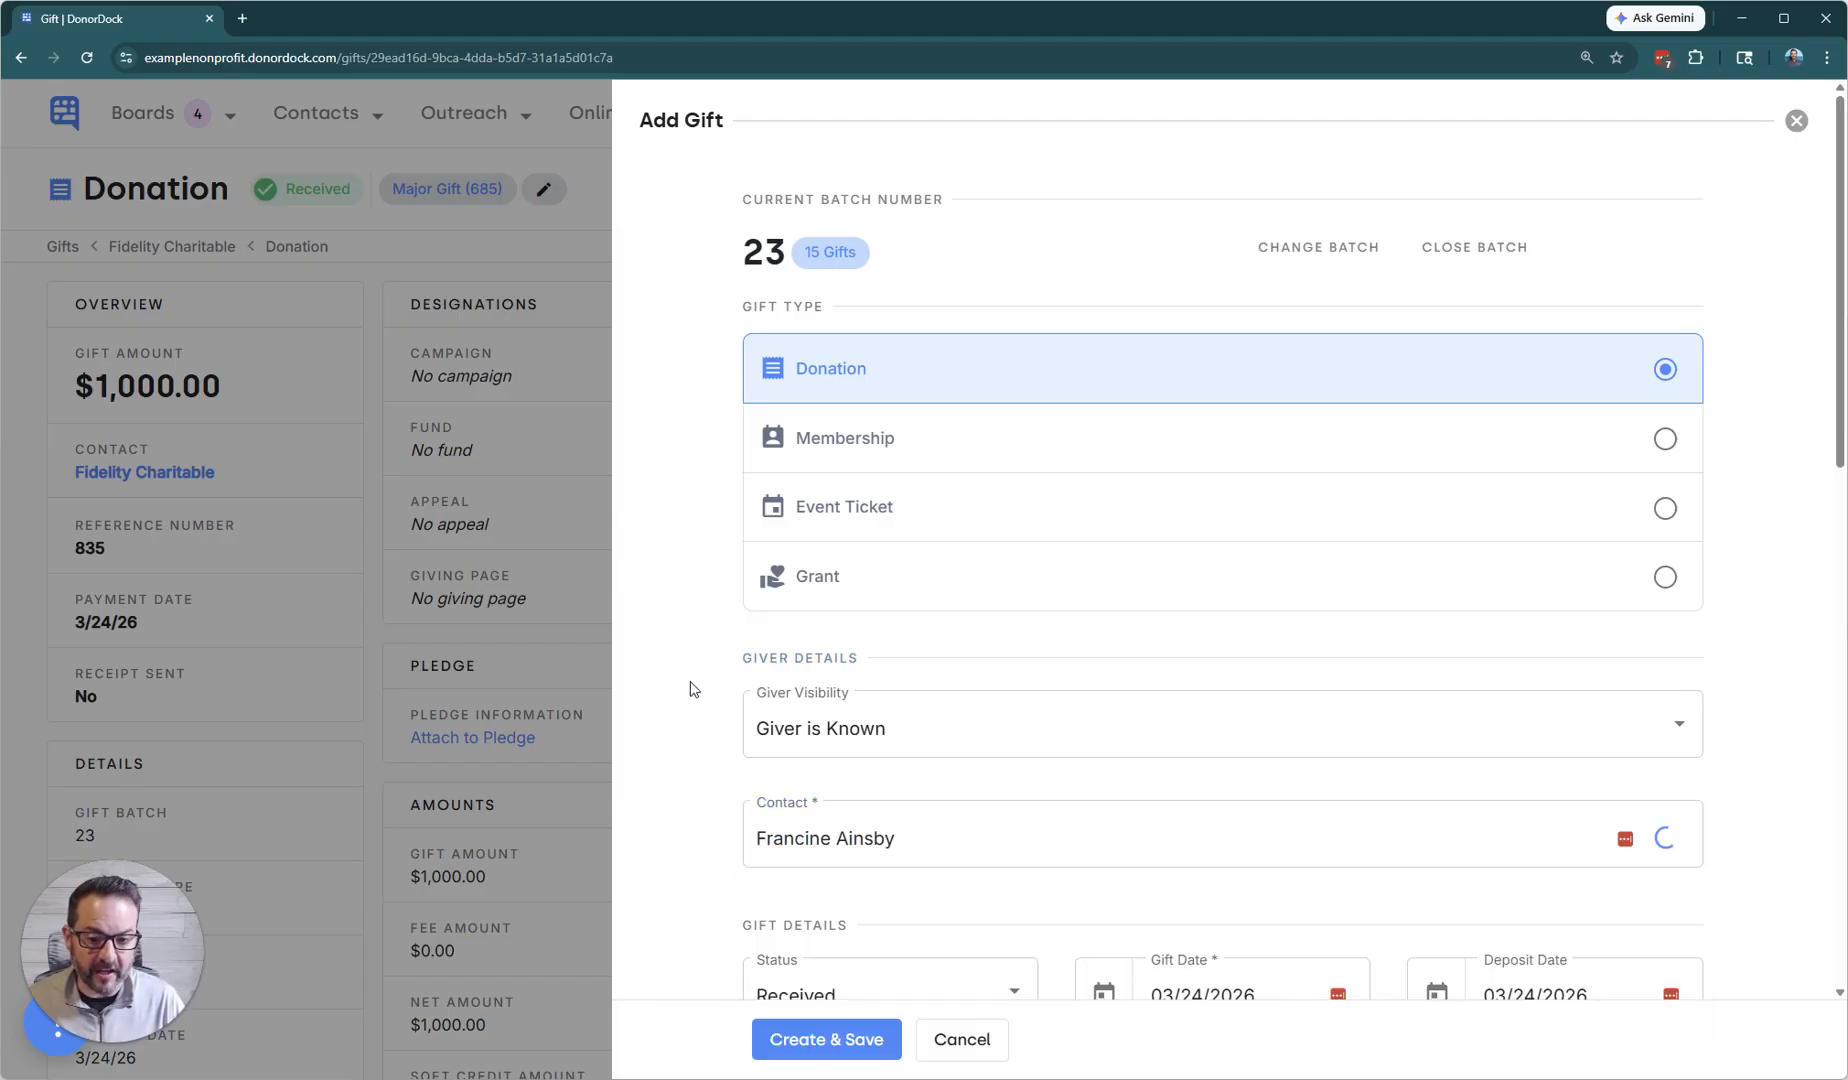
Set the first donor's soft-credit amount to $500, leaving the received amount at 0, and save the gift.
{"action": "scroll", "coordinate": [660, 580], "scroll_direction": "down", "scroll_amount": 3}
{"action": "scroll", "coordinate": [660, 560], "scroll_direction": "down", "scroll_amount": 2}
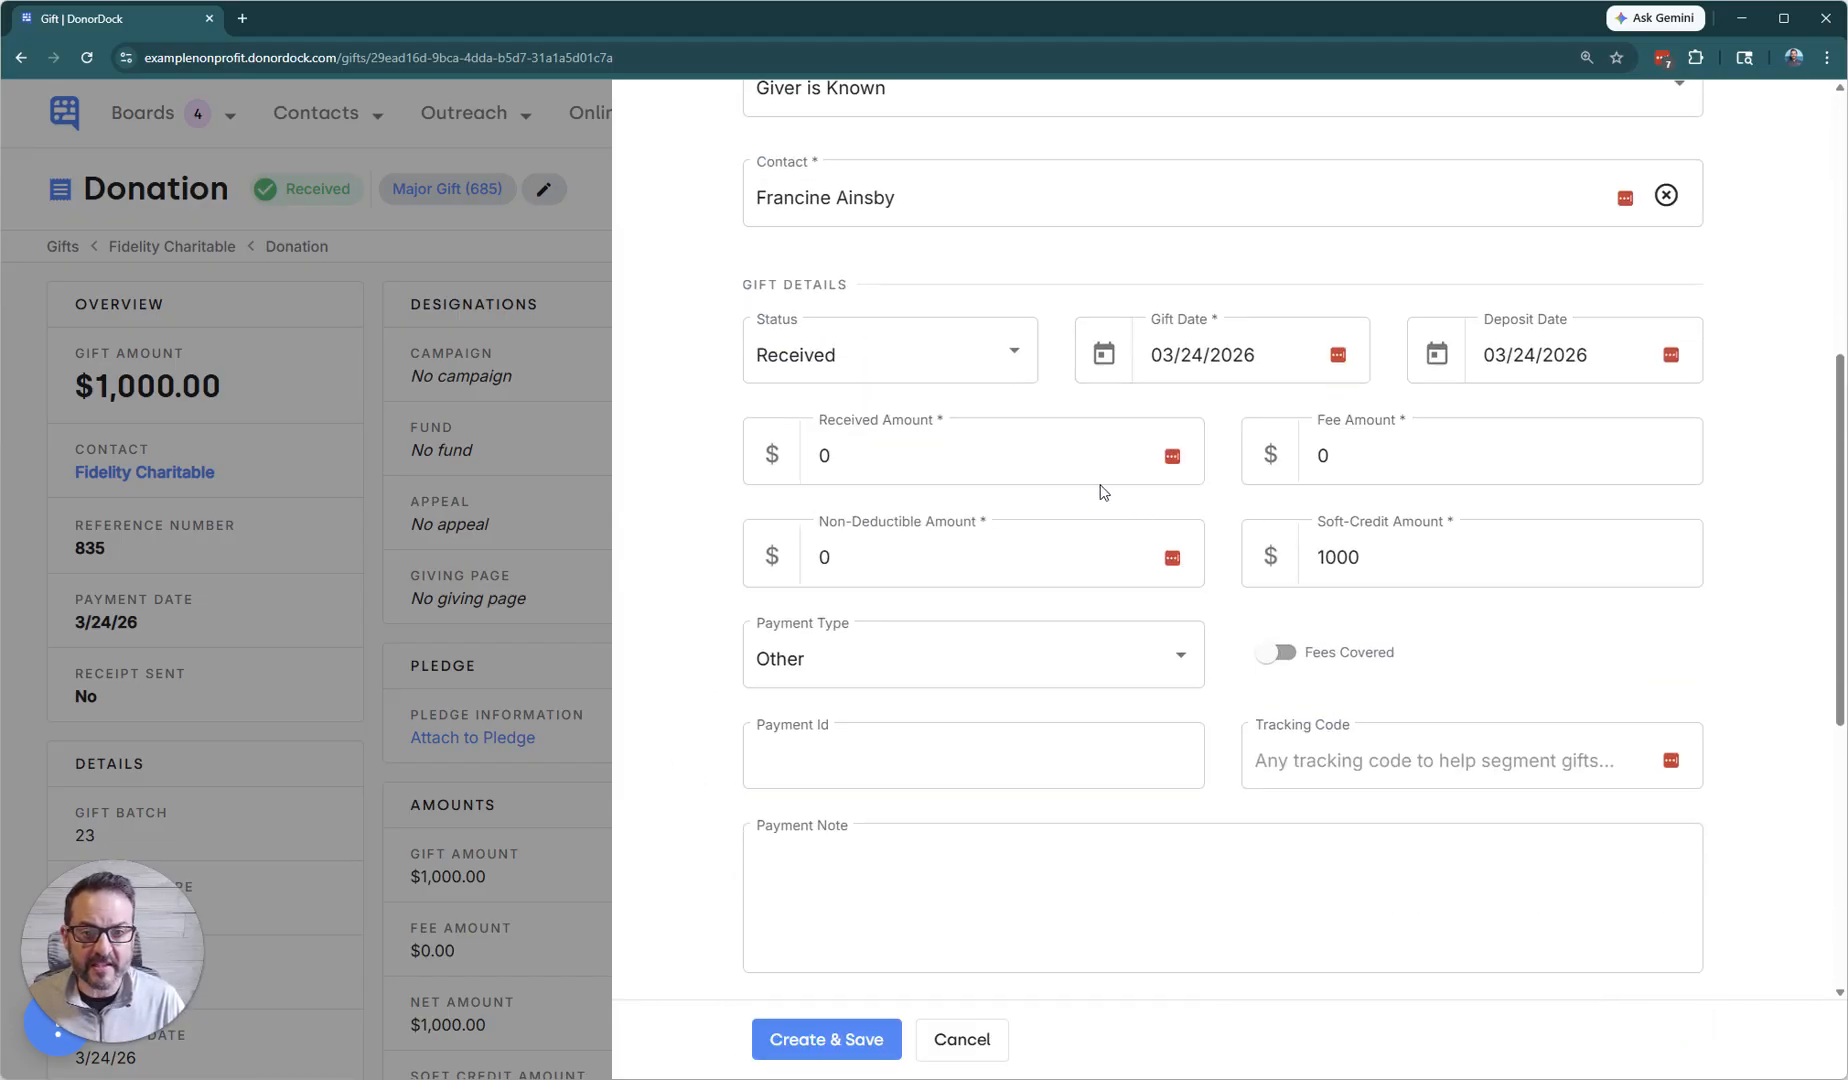
{"action": "left_click", "coordinate": [1180, 456]}
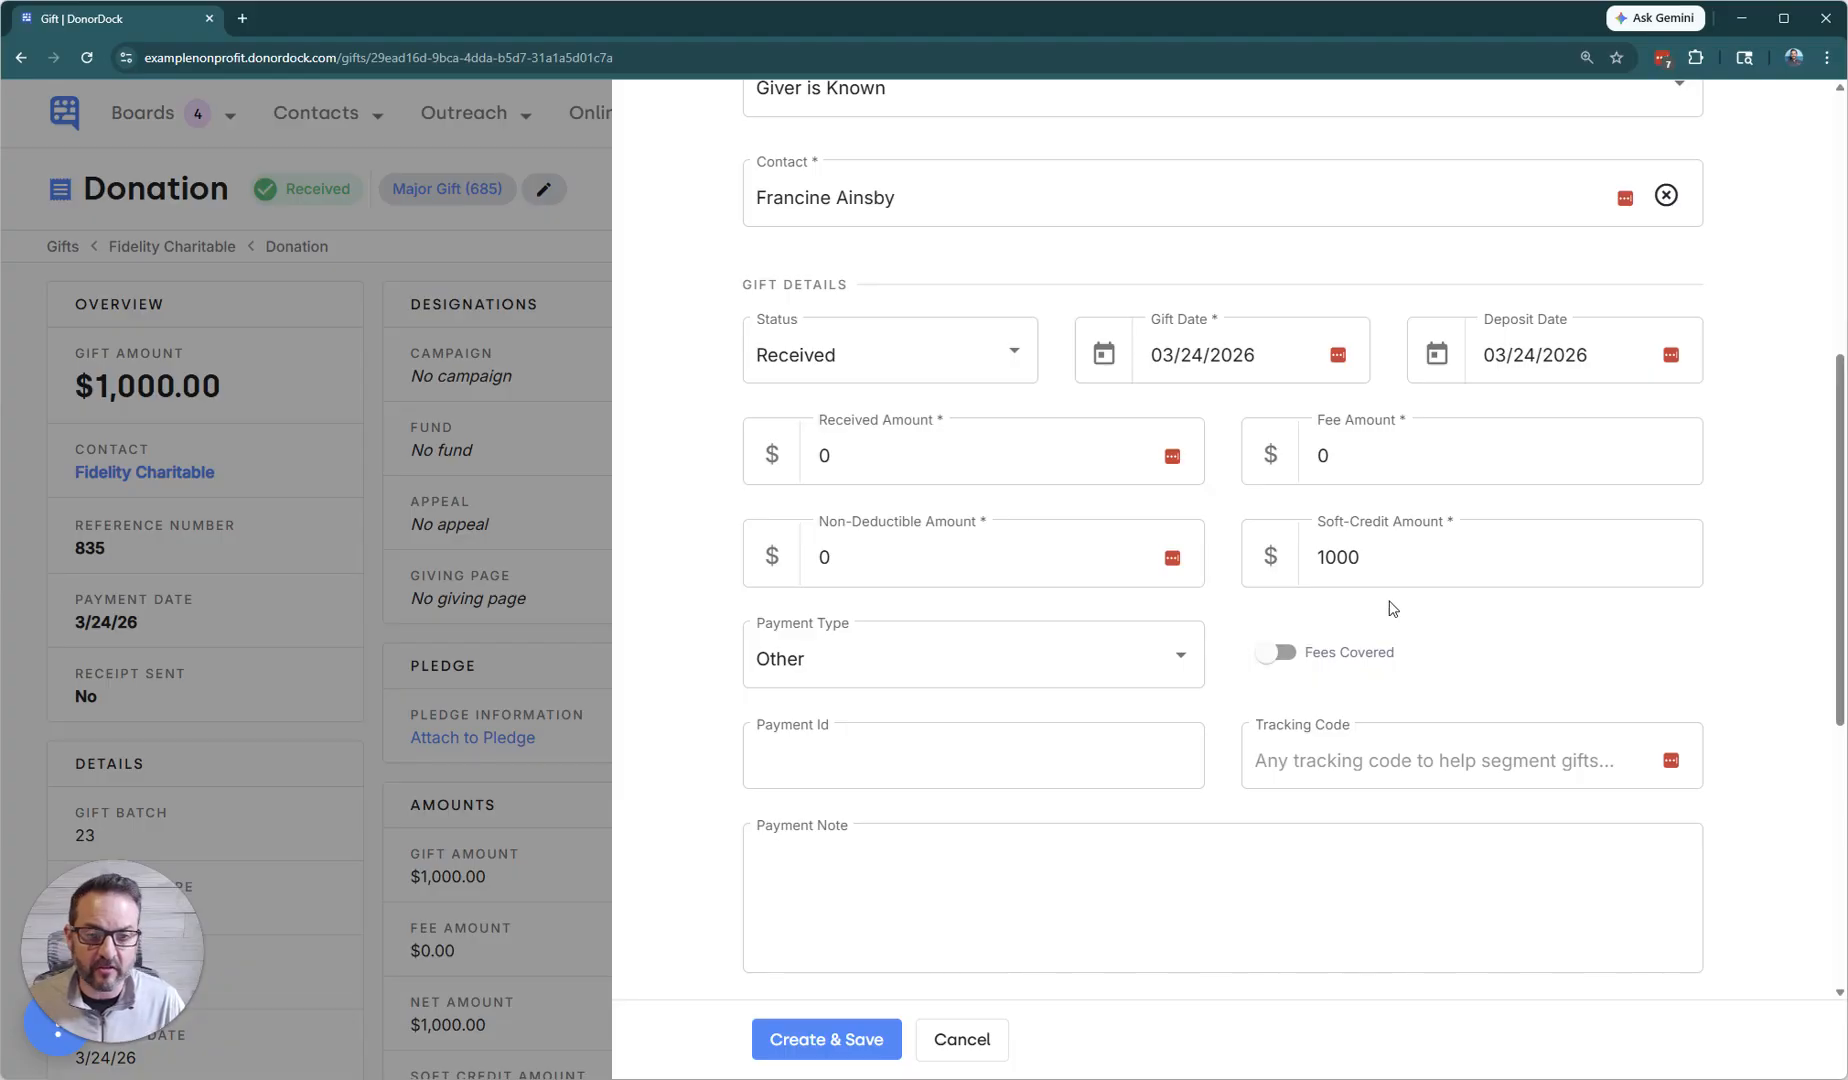
{"action": "left_click", "coordinate": [1392, 565]}
{"action": "left_click_drag", "start_coordinate": [1392, 563], "coordinate": [1180, 582]}
{"action": "type", "text": "5000"}
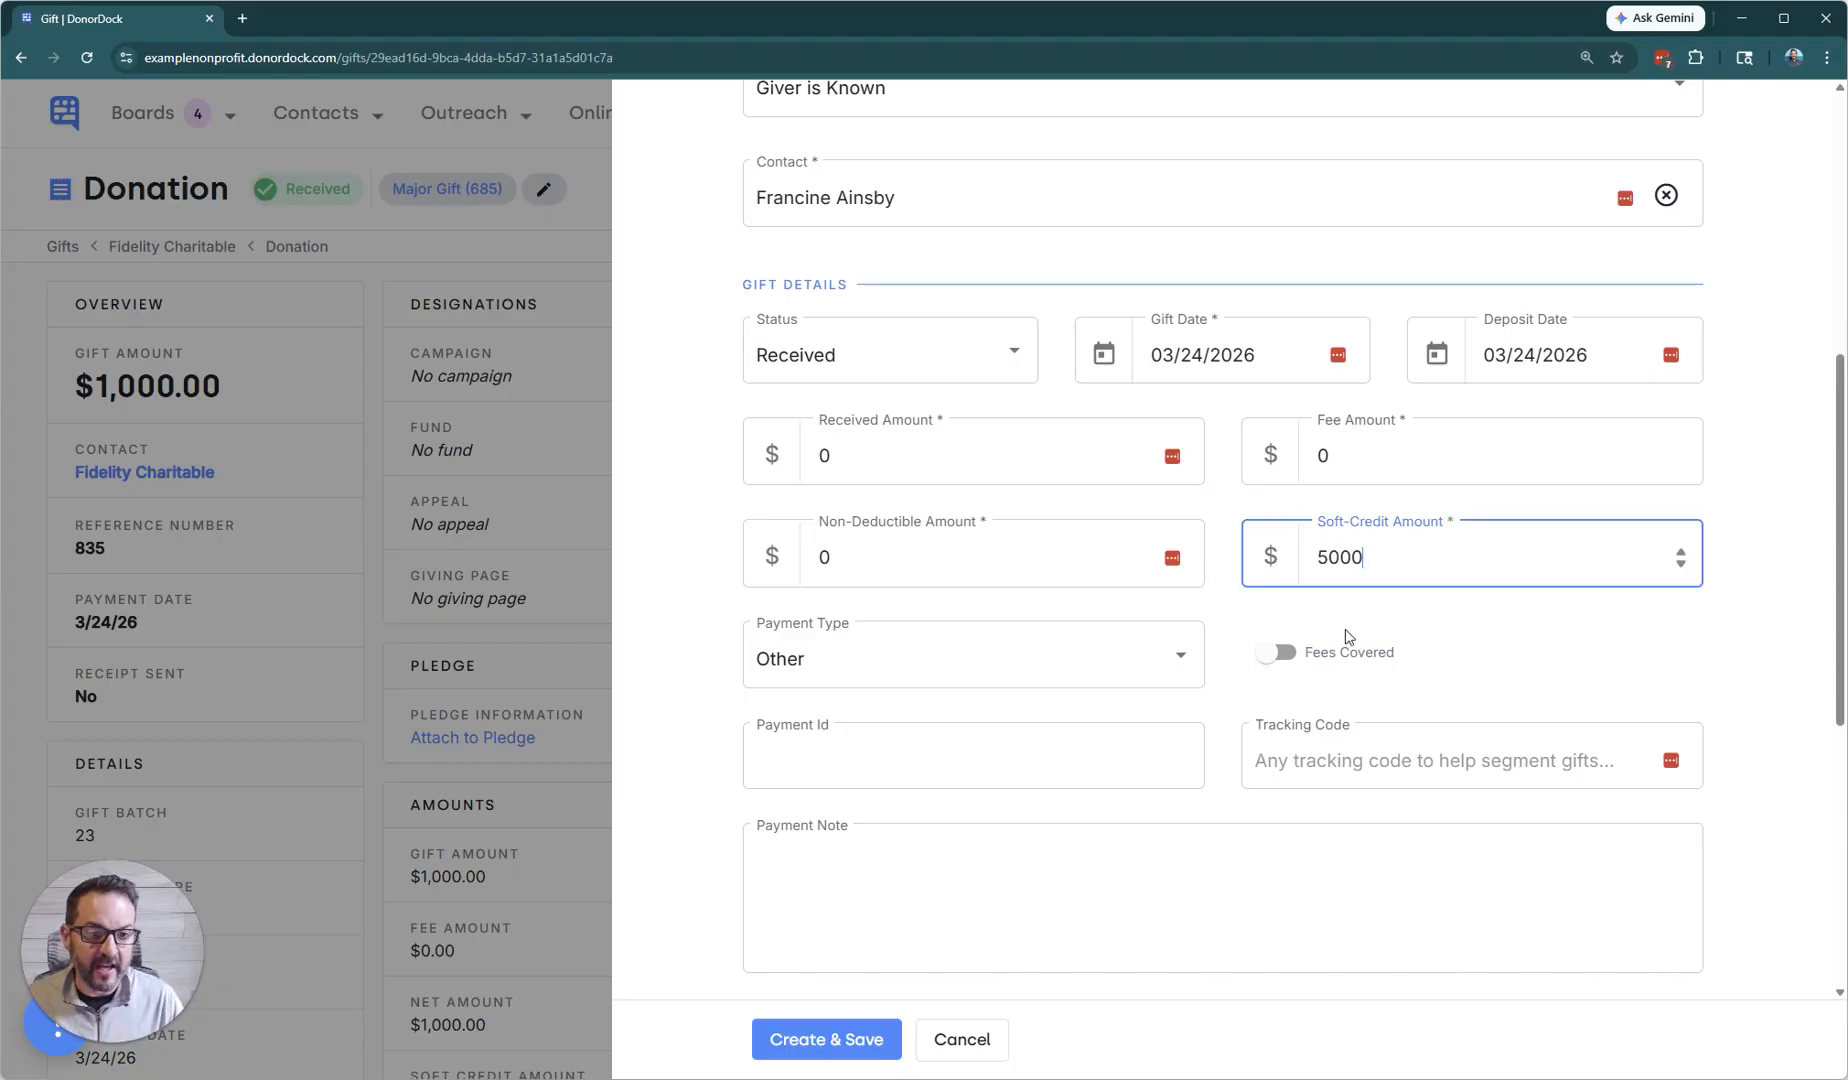
{"action": "key", "text": "BackSpace"}
{"action": "left_click", "coordinate": [1491, 640]}
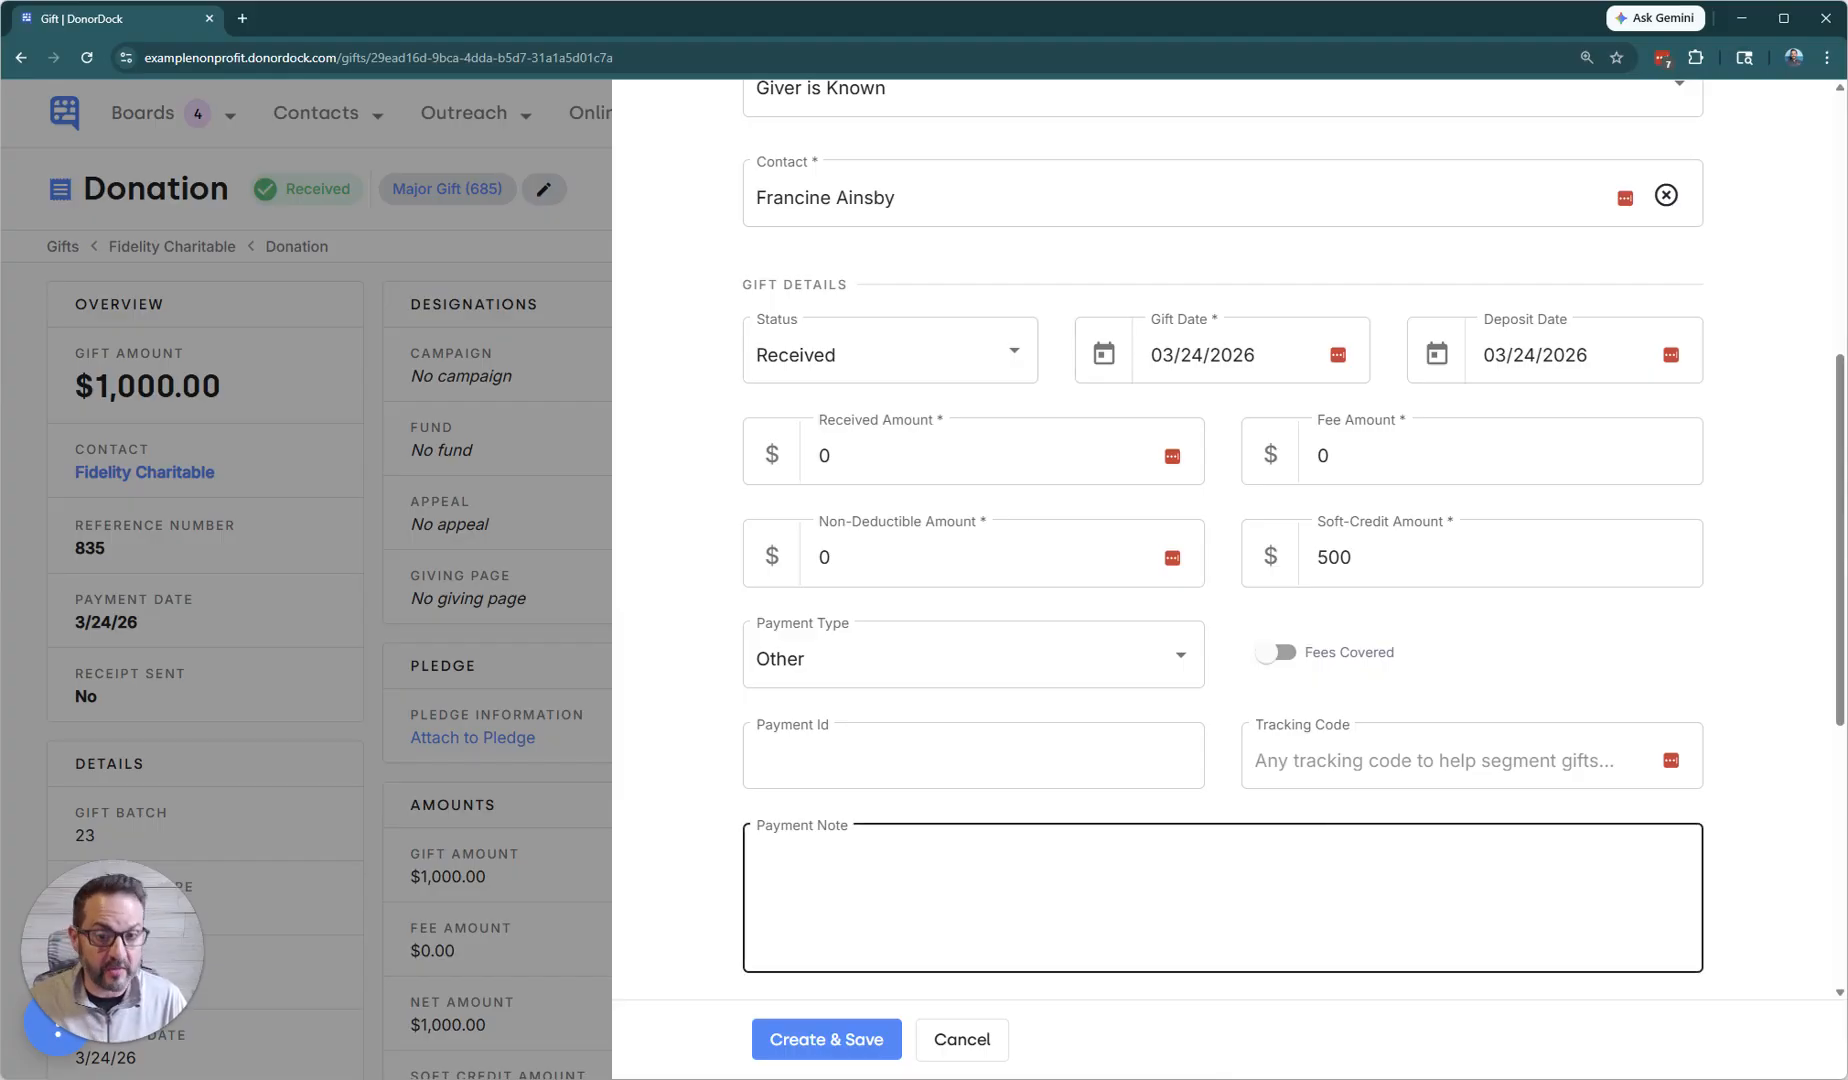
{"action": "left_click", "coordinate": [870, 1046]}
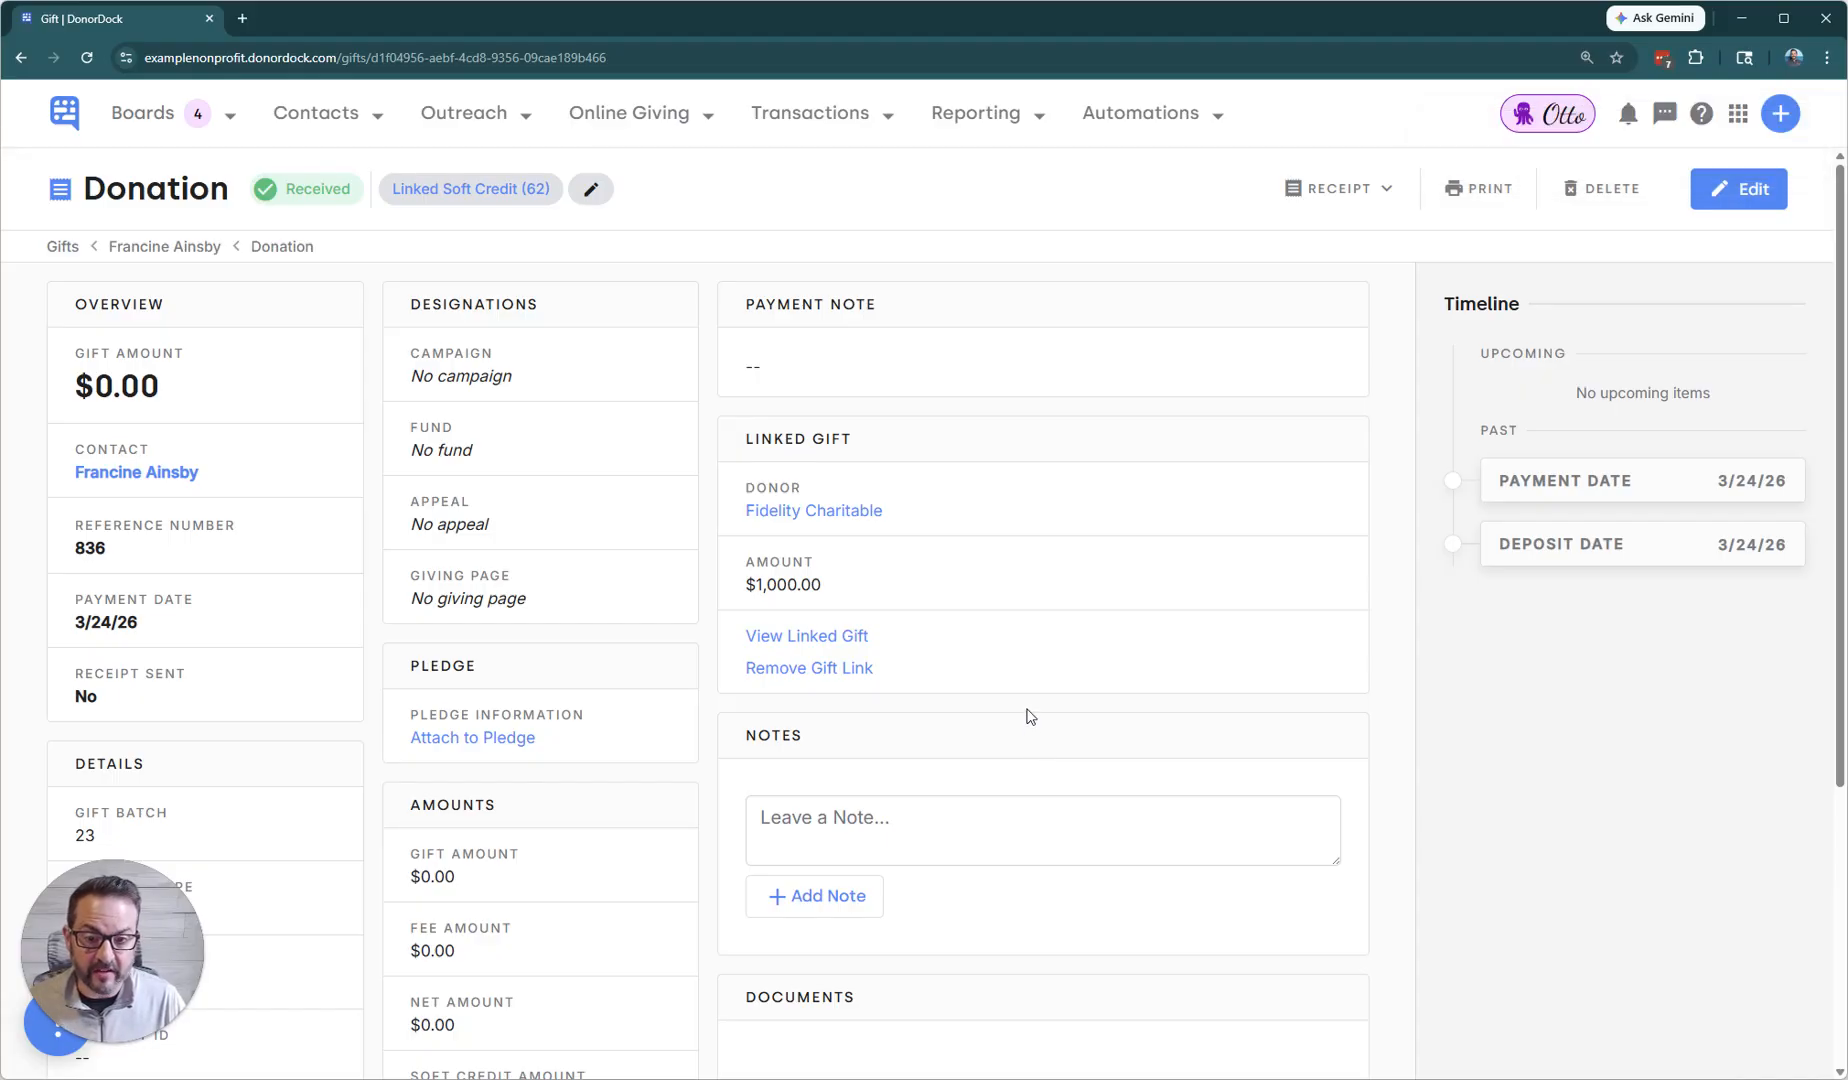
Return to the linked Fidelity Charitable donation and add another new soft credit for the suggested individual contact from Great City ND.
{"action": "left_click", "coordinate": [827, 644]}
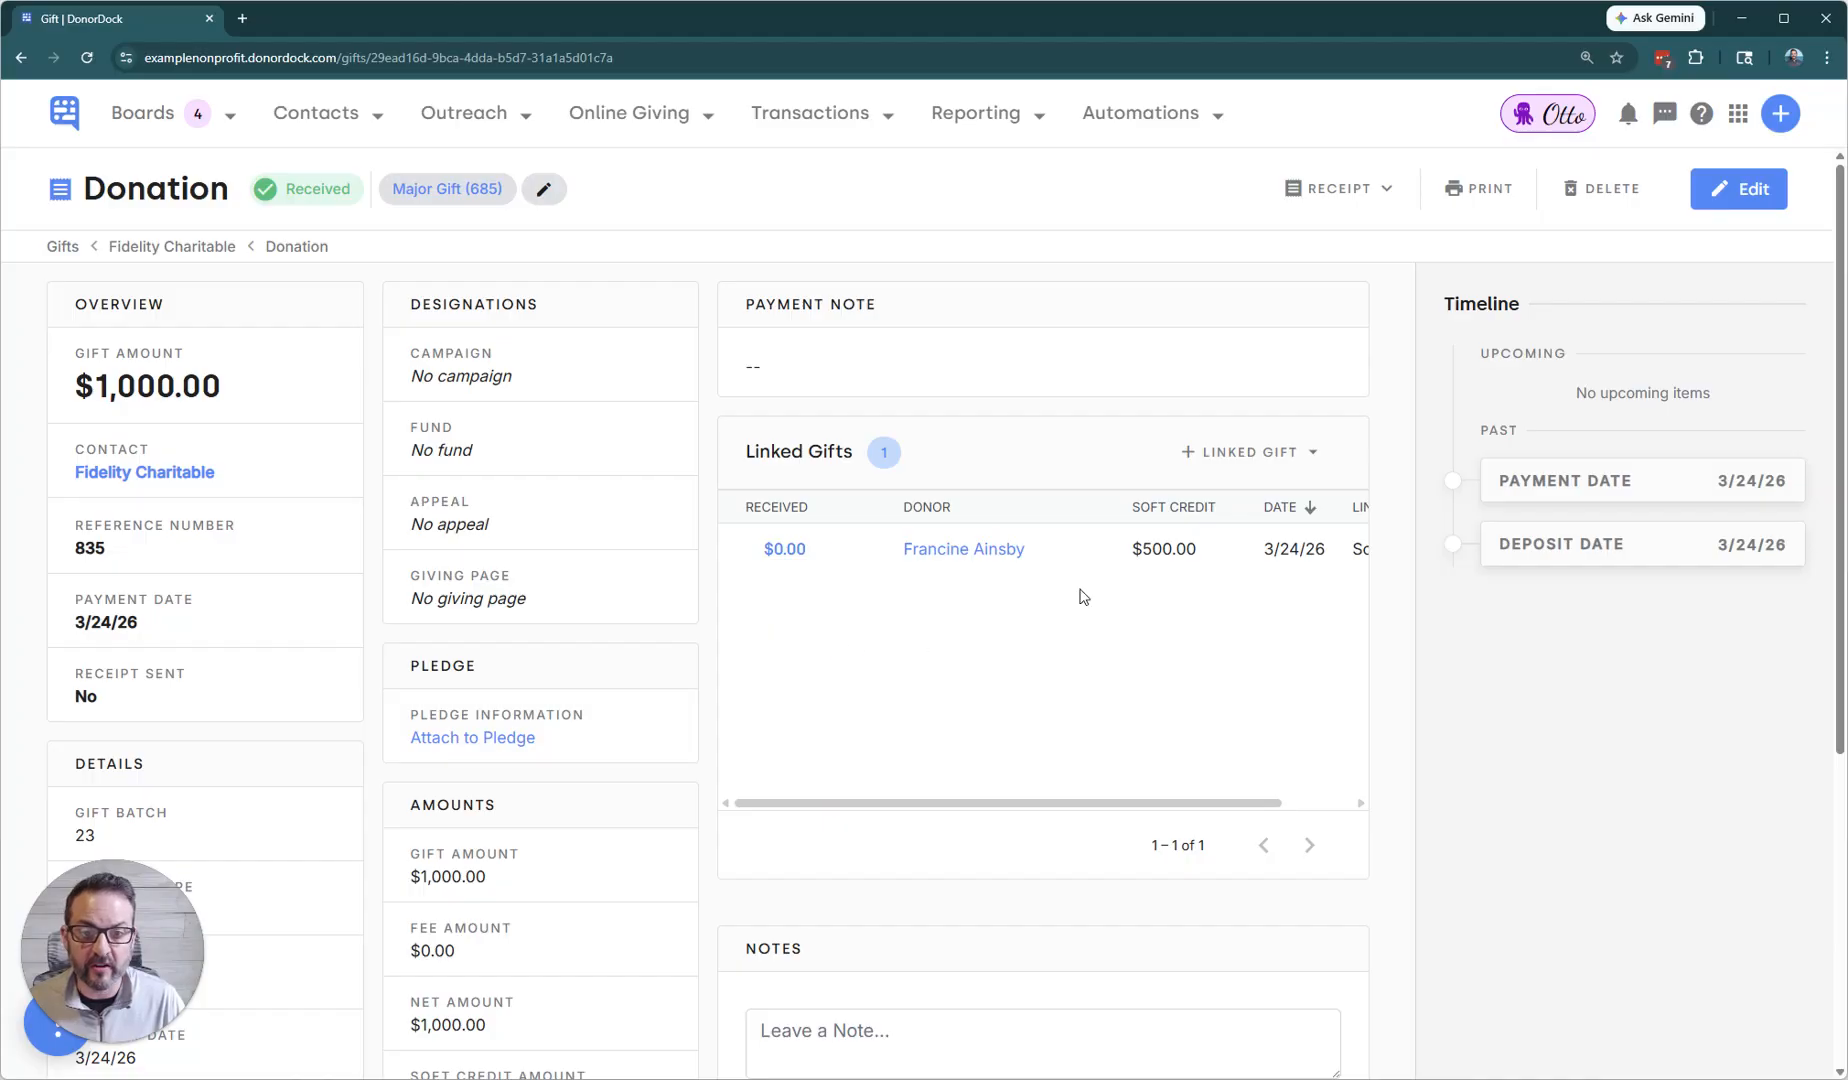
{"action": "left_click", "coordinate": [1303, 455]}
{"action": "left_click", "coordinate": [1300, 503]}
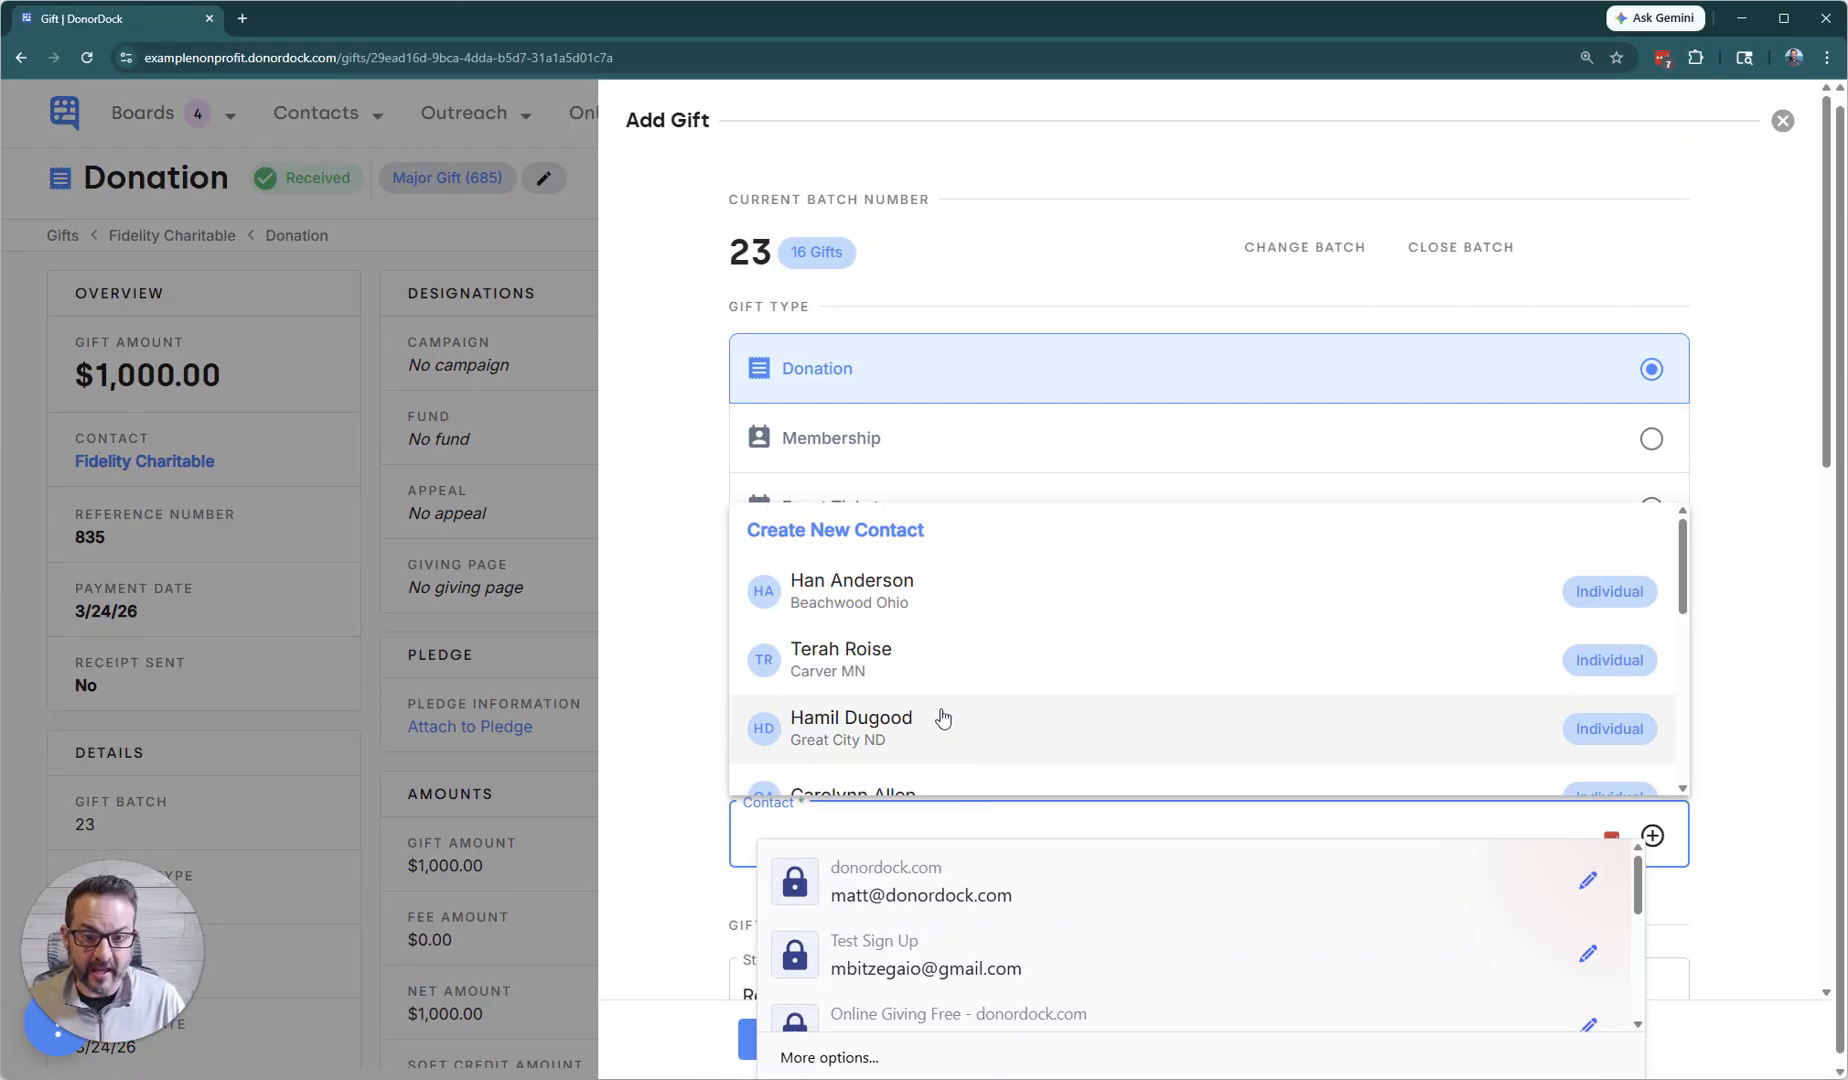
{"action": "left_click", "coordinate": [940, 719]}
Set the second donor's soft-credit amount to $500 and save the gift.
{"action": "scroll", "coordinate": [950, 785], "scroll_direction": "down", "scroll_amount": 5}
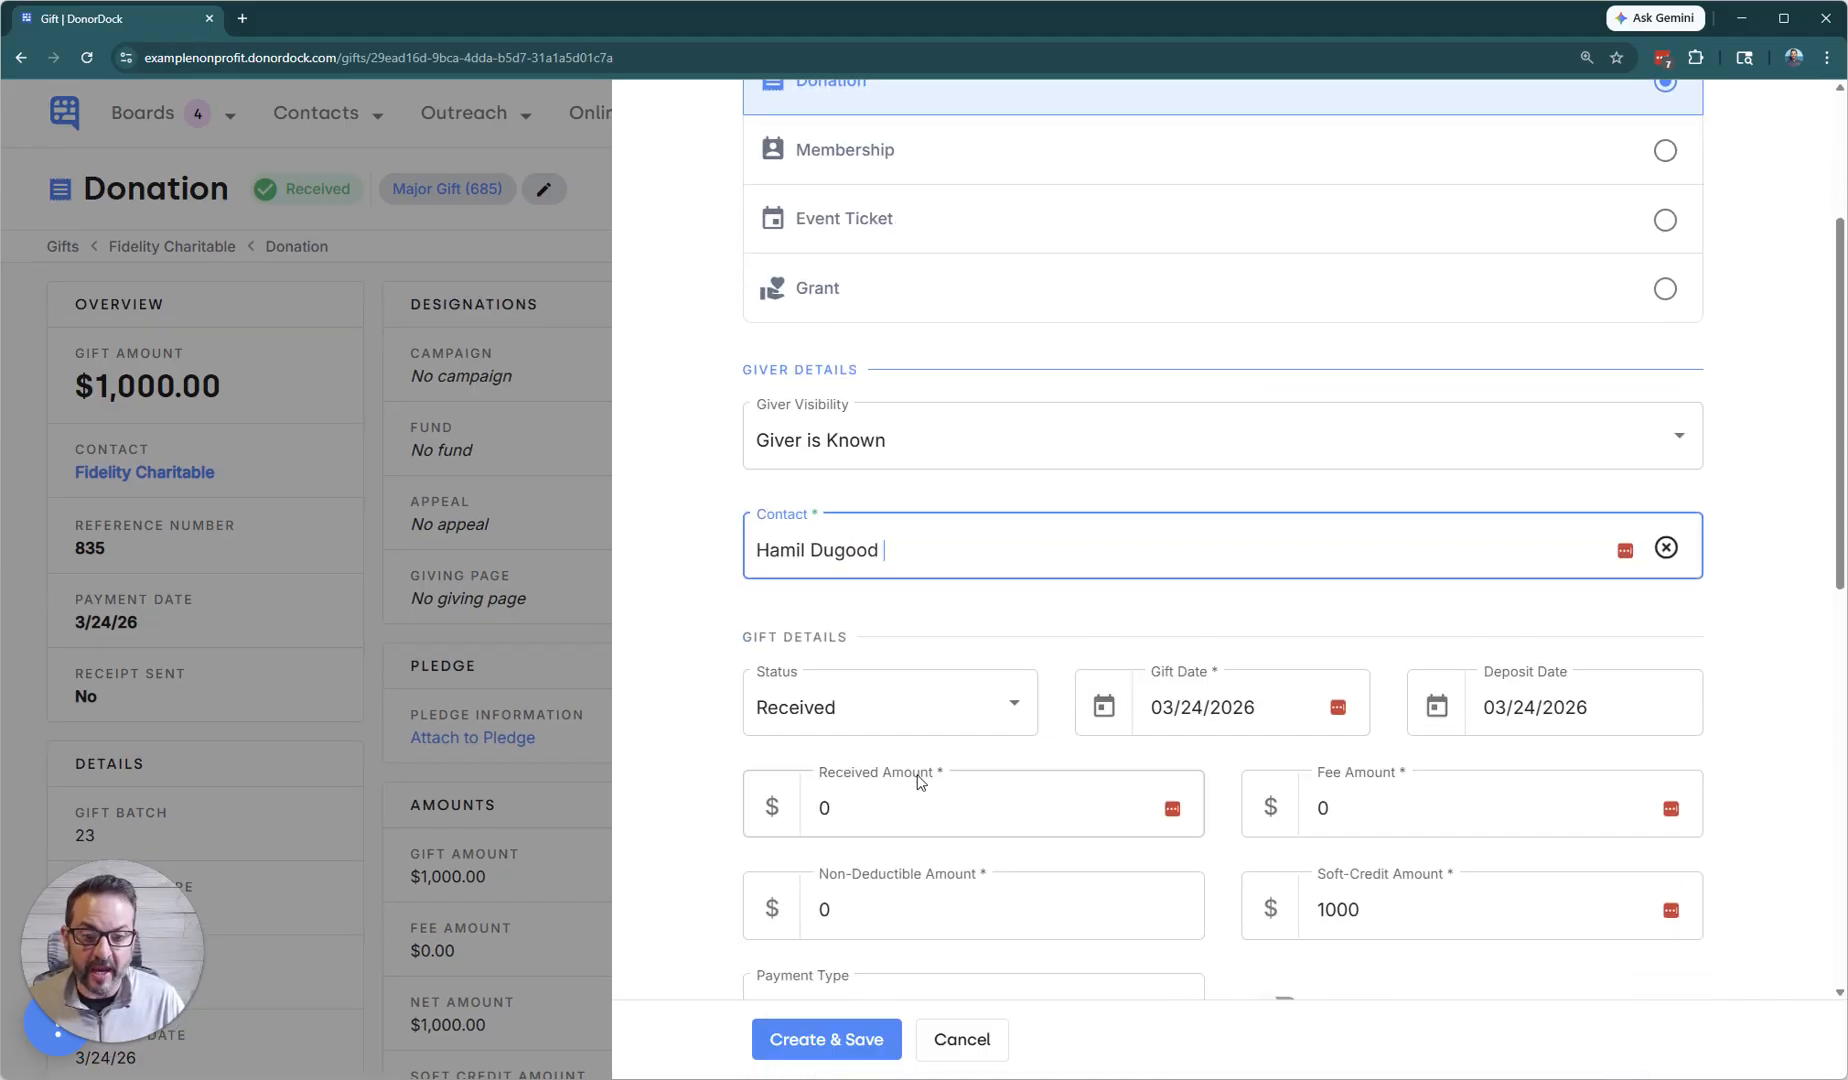
{"action": "double_click", "coordinate": [1338, 648]}
{"action": "type", "text": "500"}
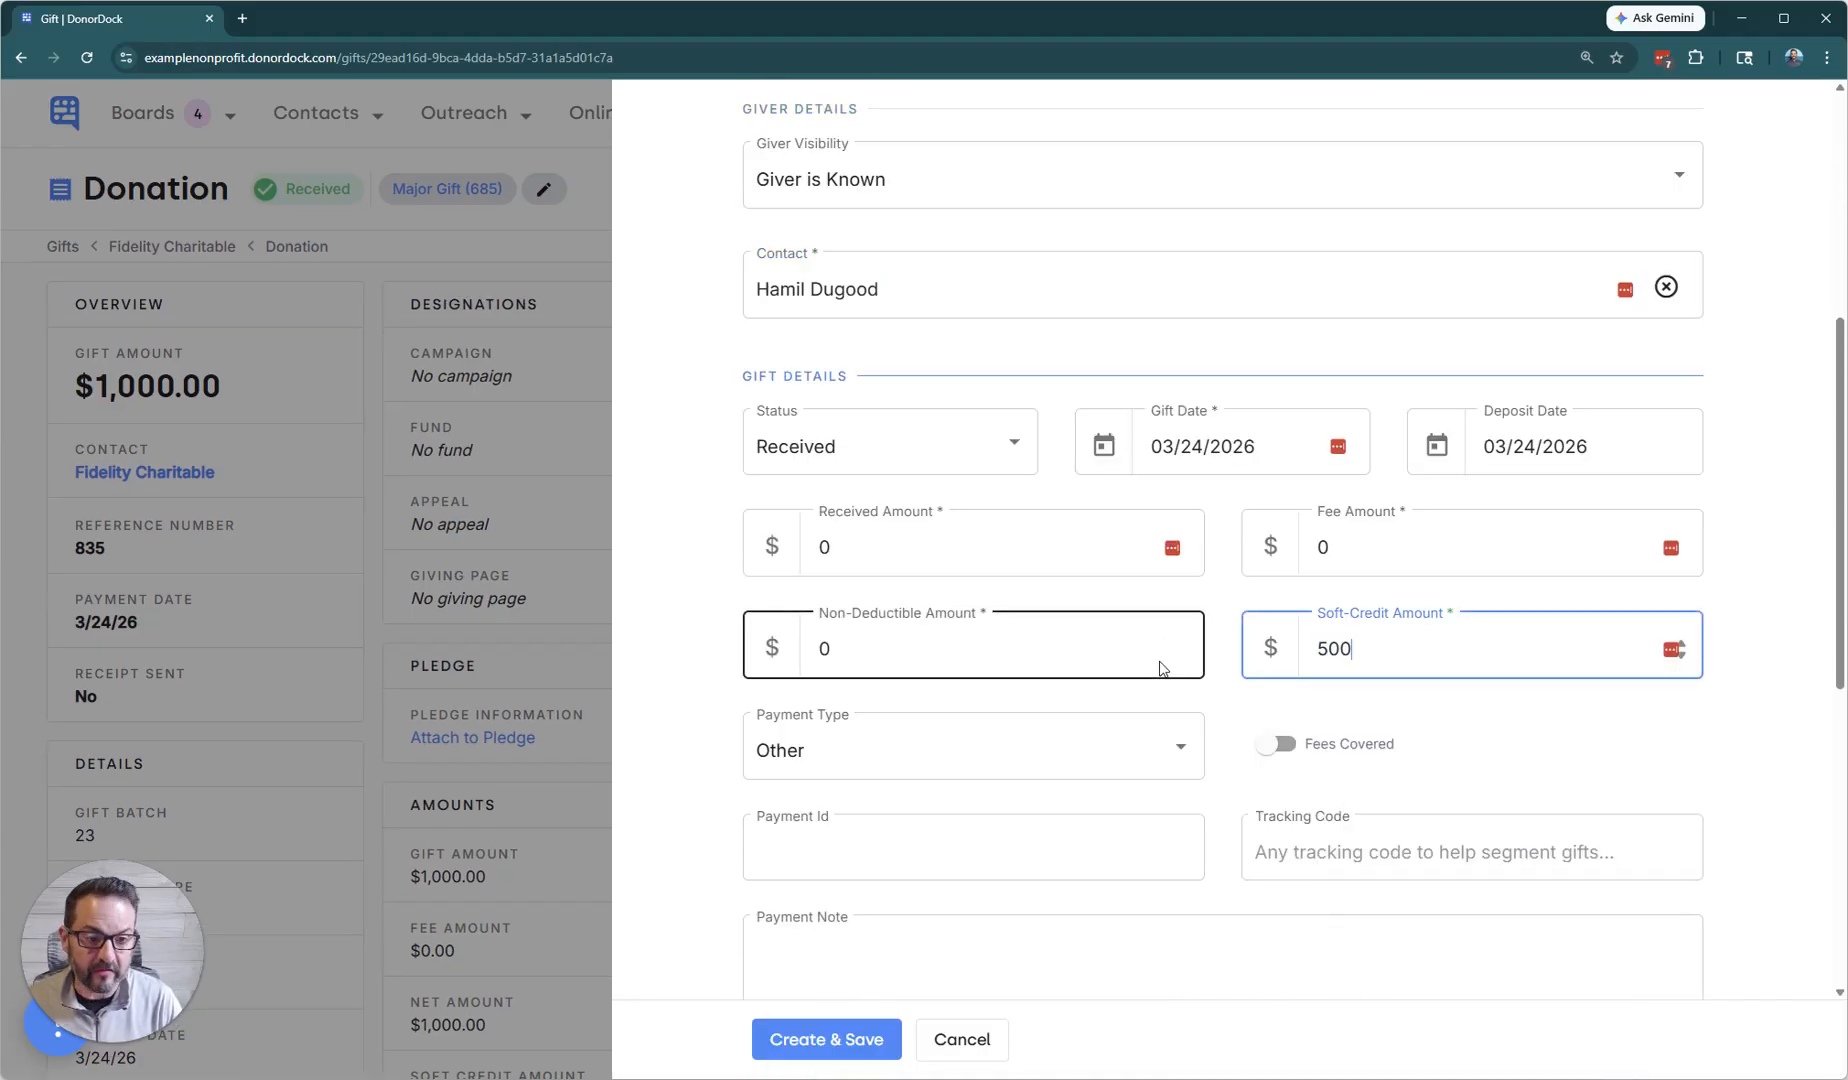
{"action": "left_click", "coordinate": [686, 870]}
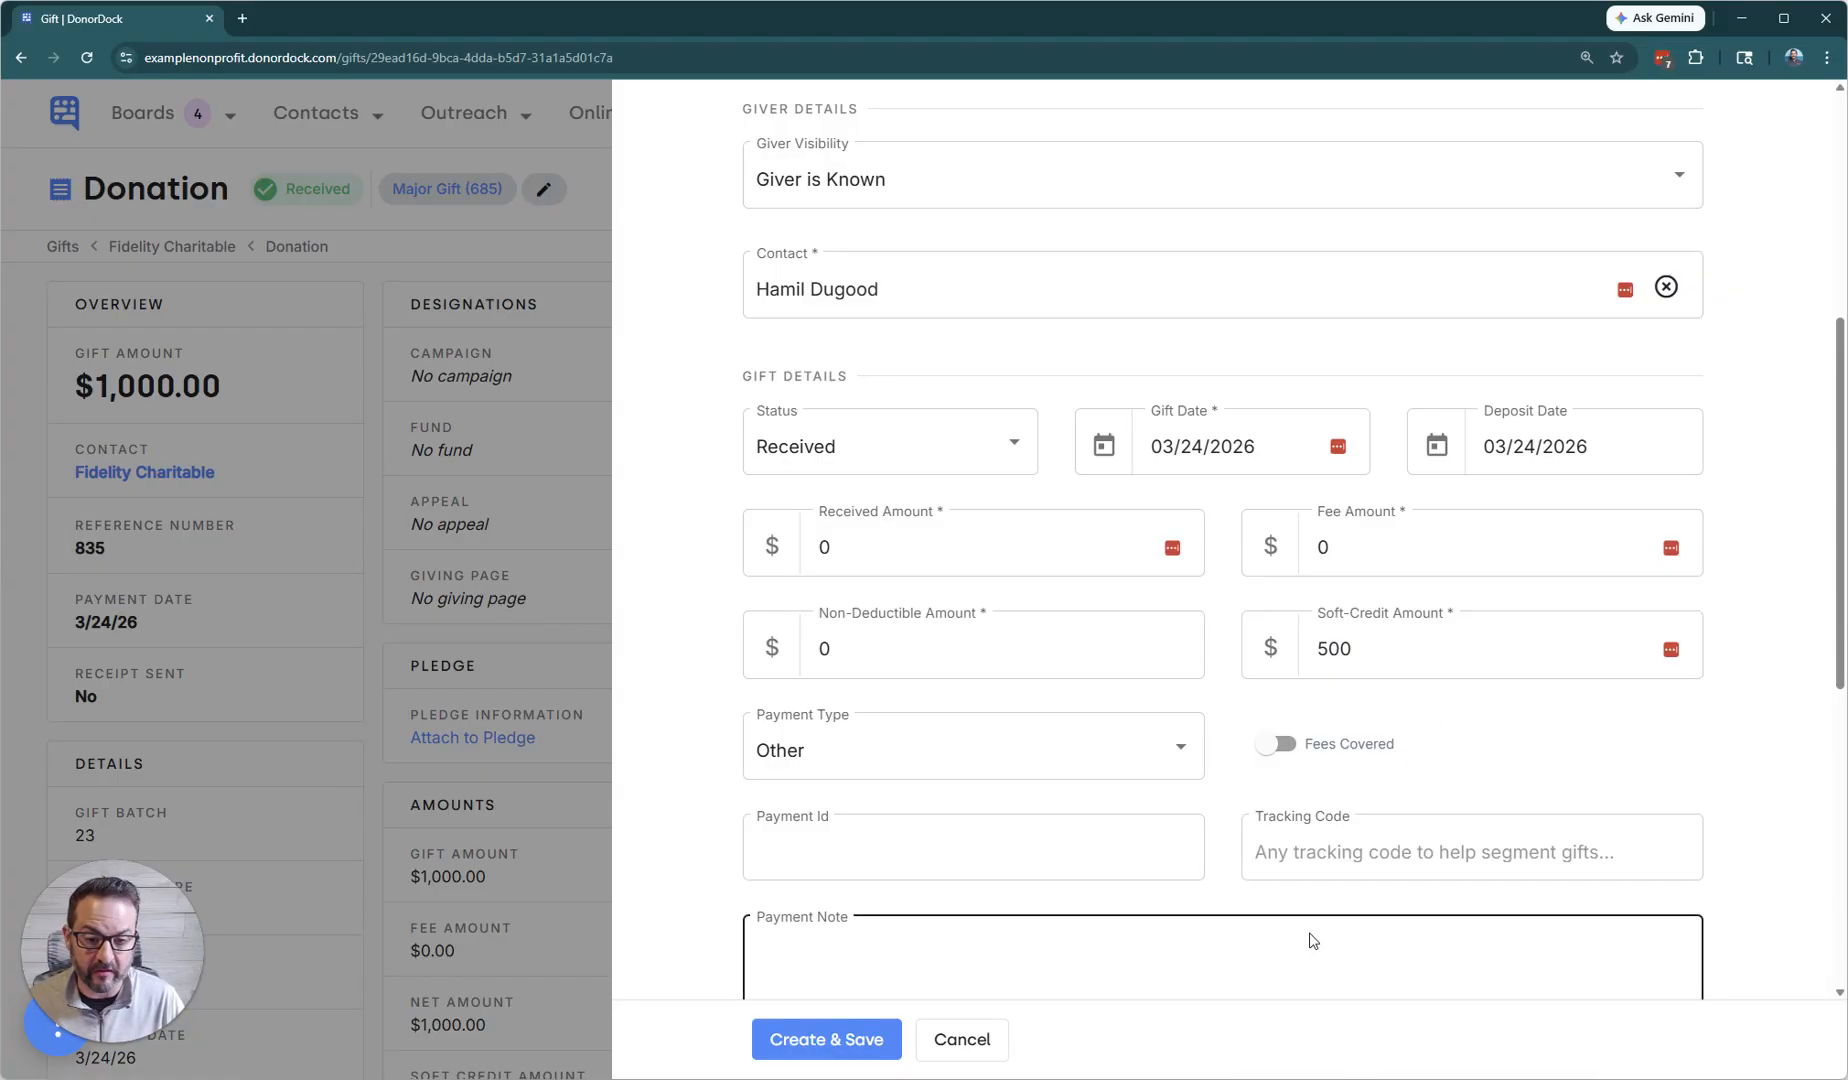
{"action": "left_click", "coordinate": [866, 1041]}
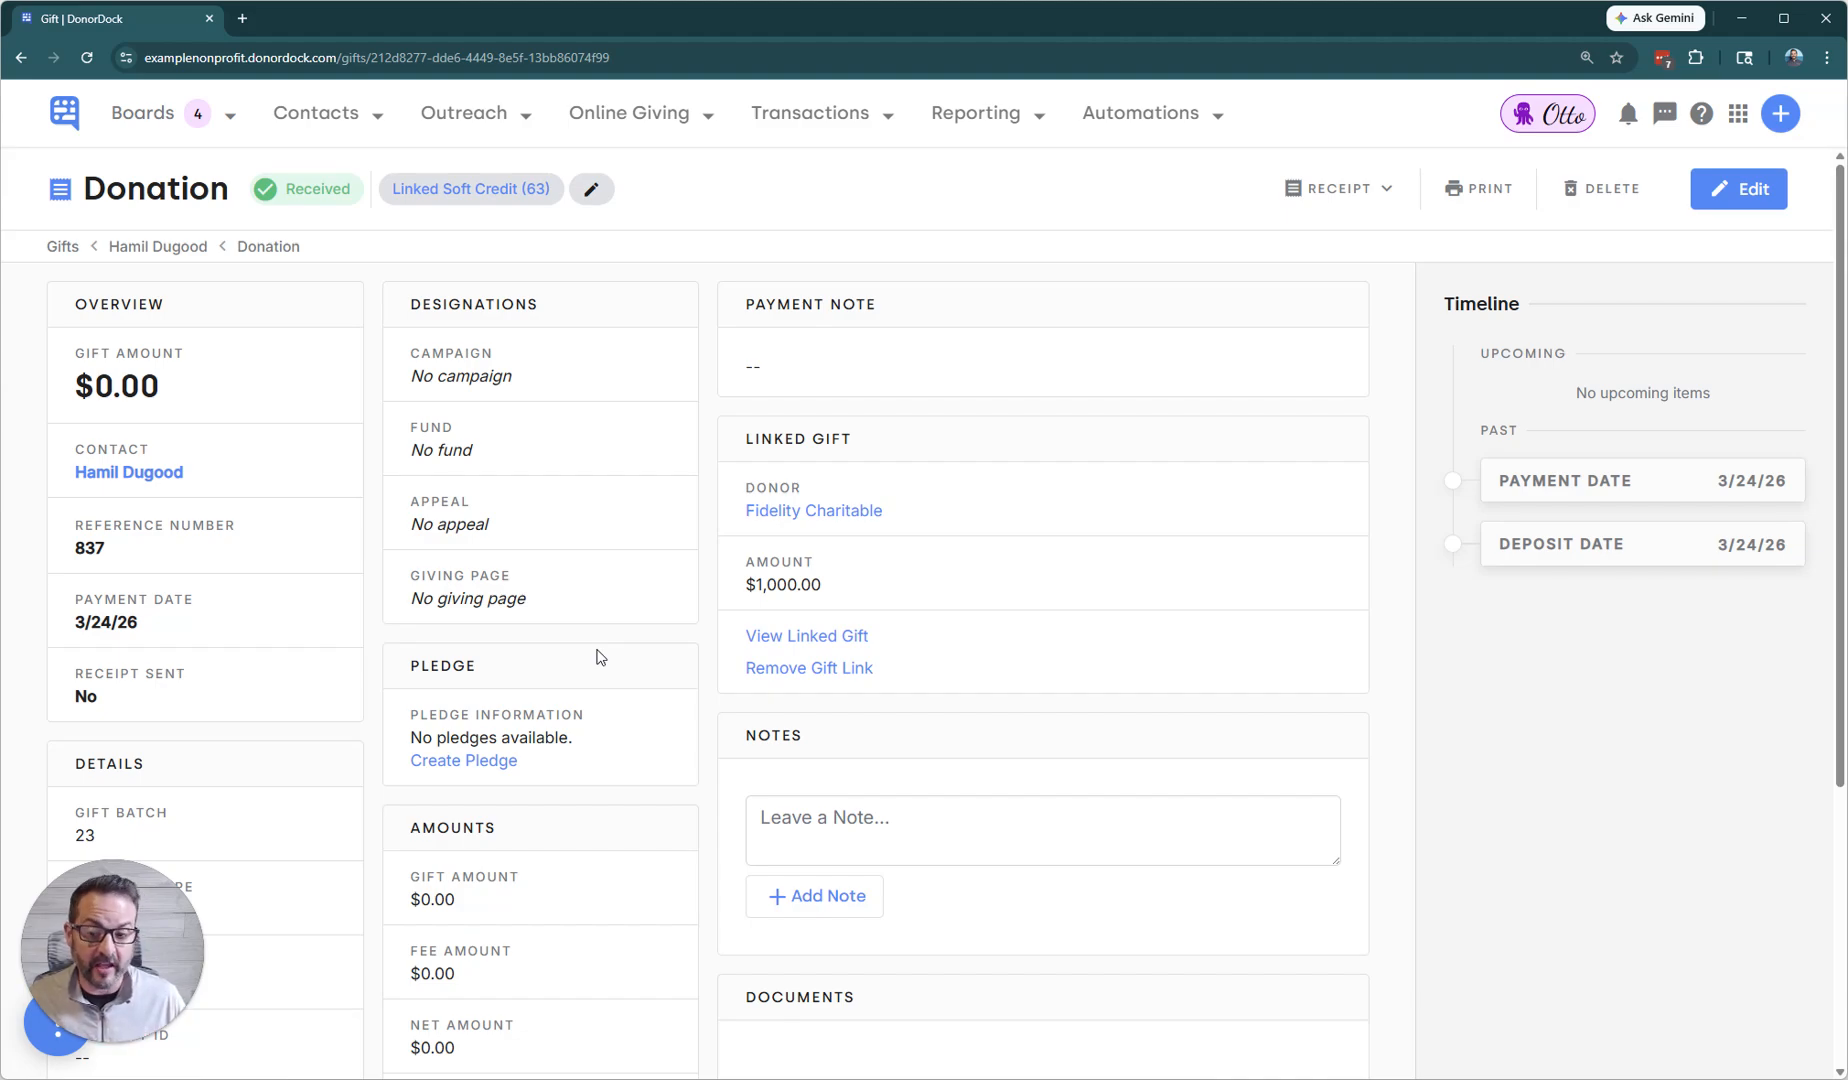
View the linked Fidelity Charitable donation and review its soft credits and the available gift-linking options.
{"action": "left_click", "coordinate": [816, 636]}
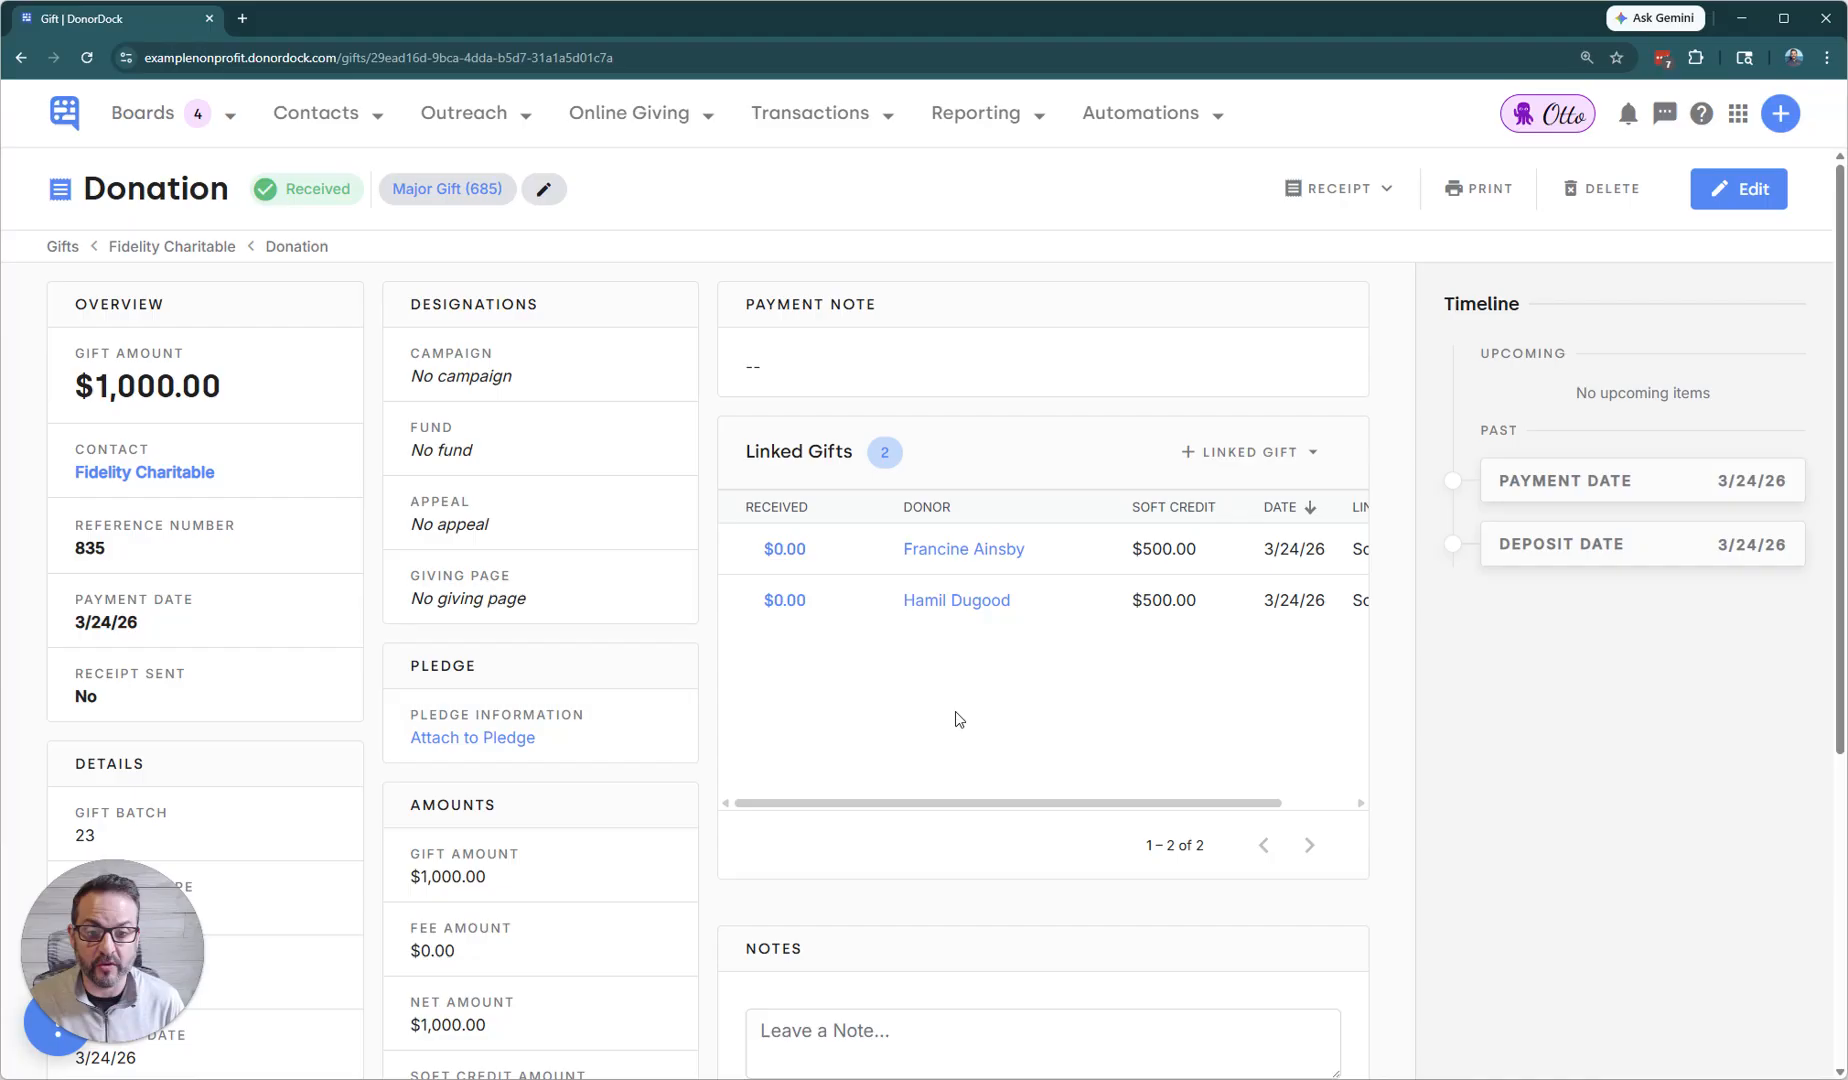
{"action": "left_click", "coordinate": [1255, 452]}
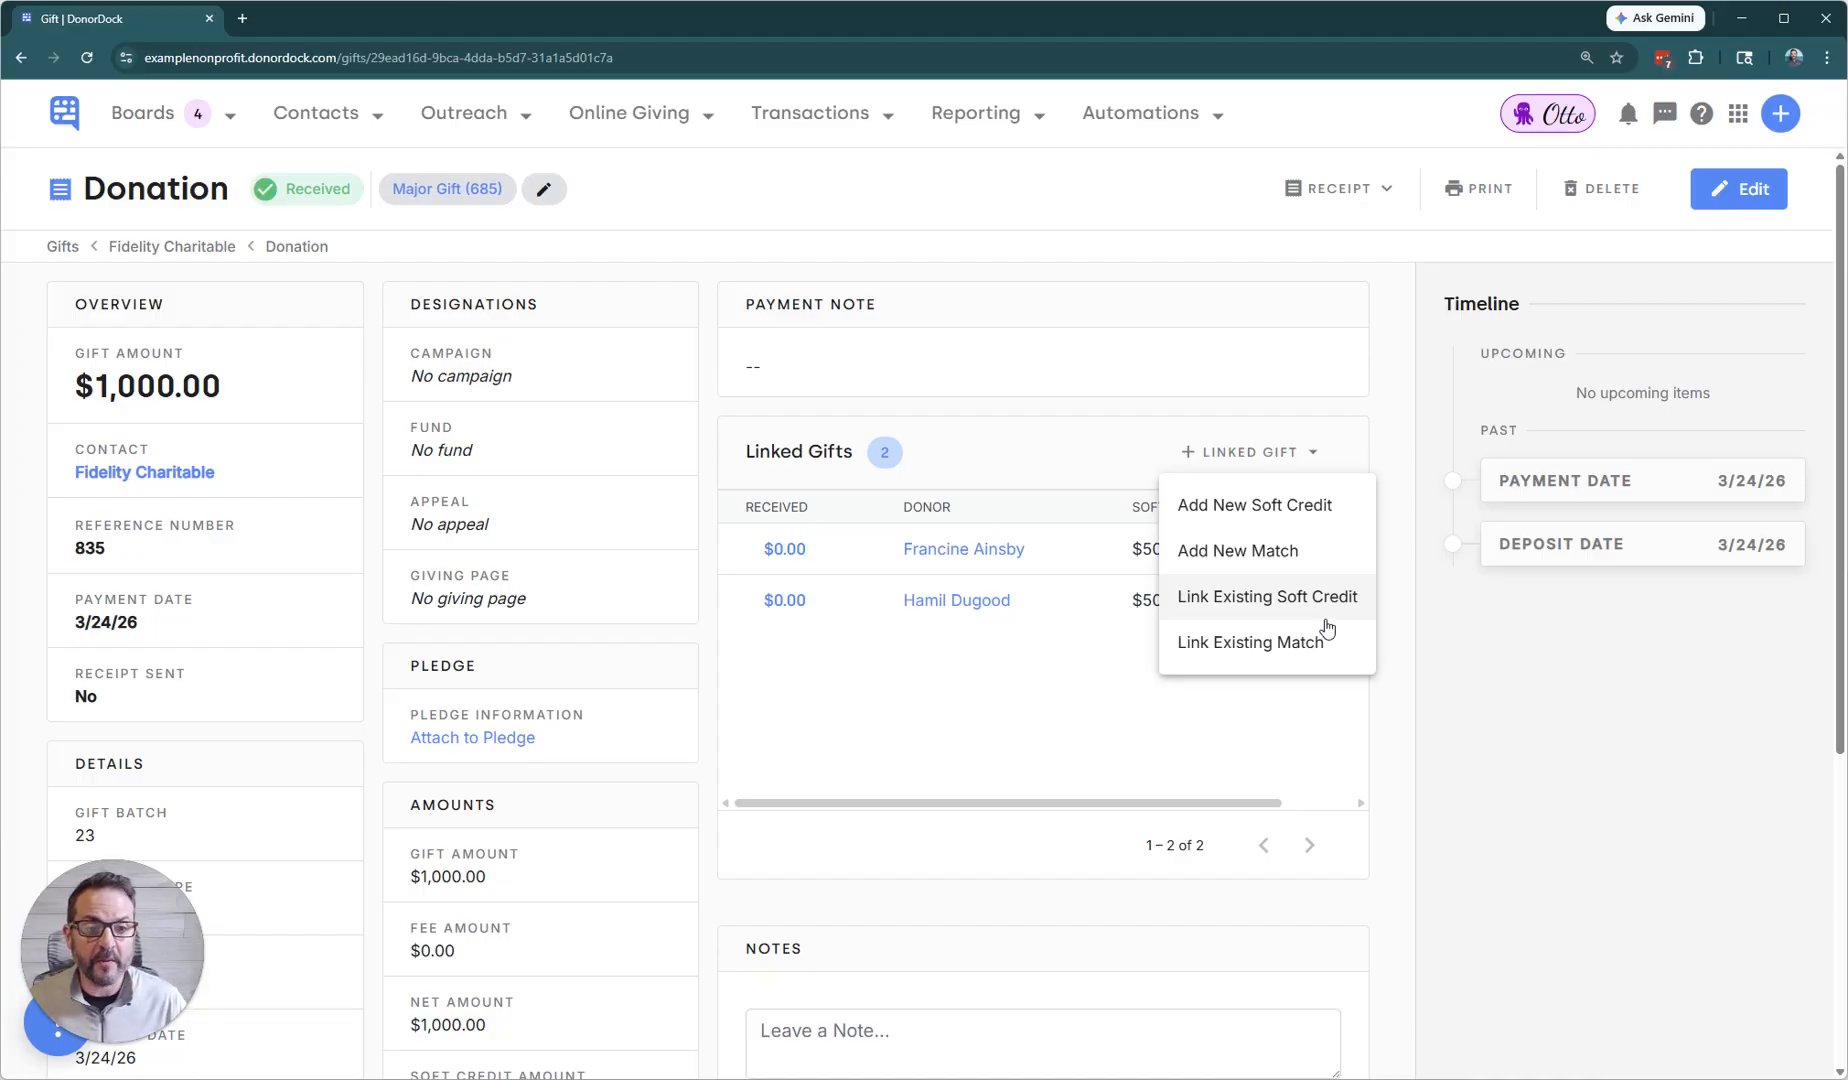
{"action": "left_click", "coordinate": [1470, 733]}
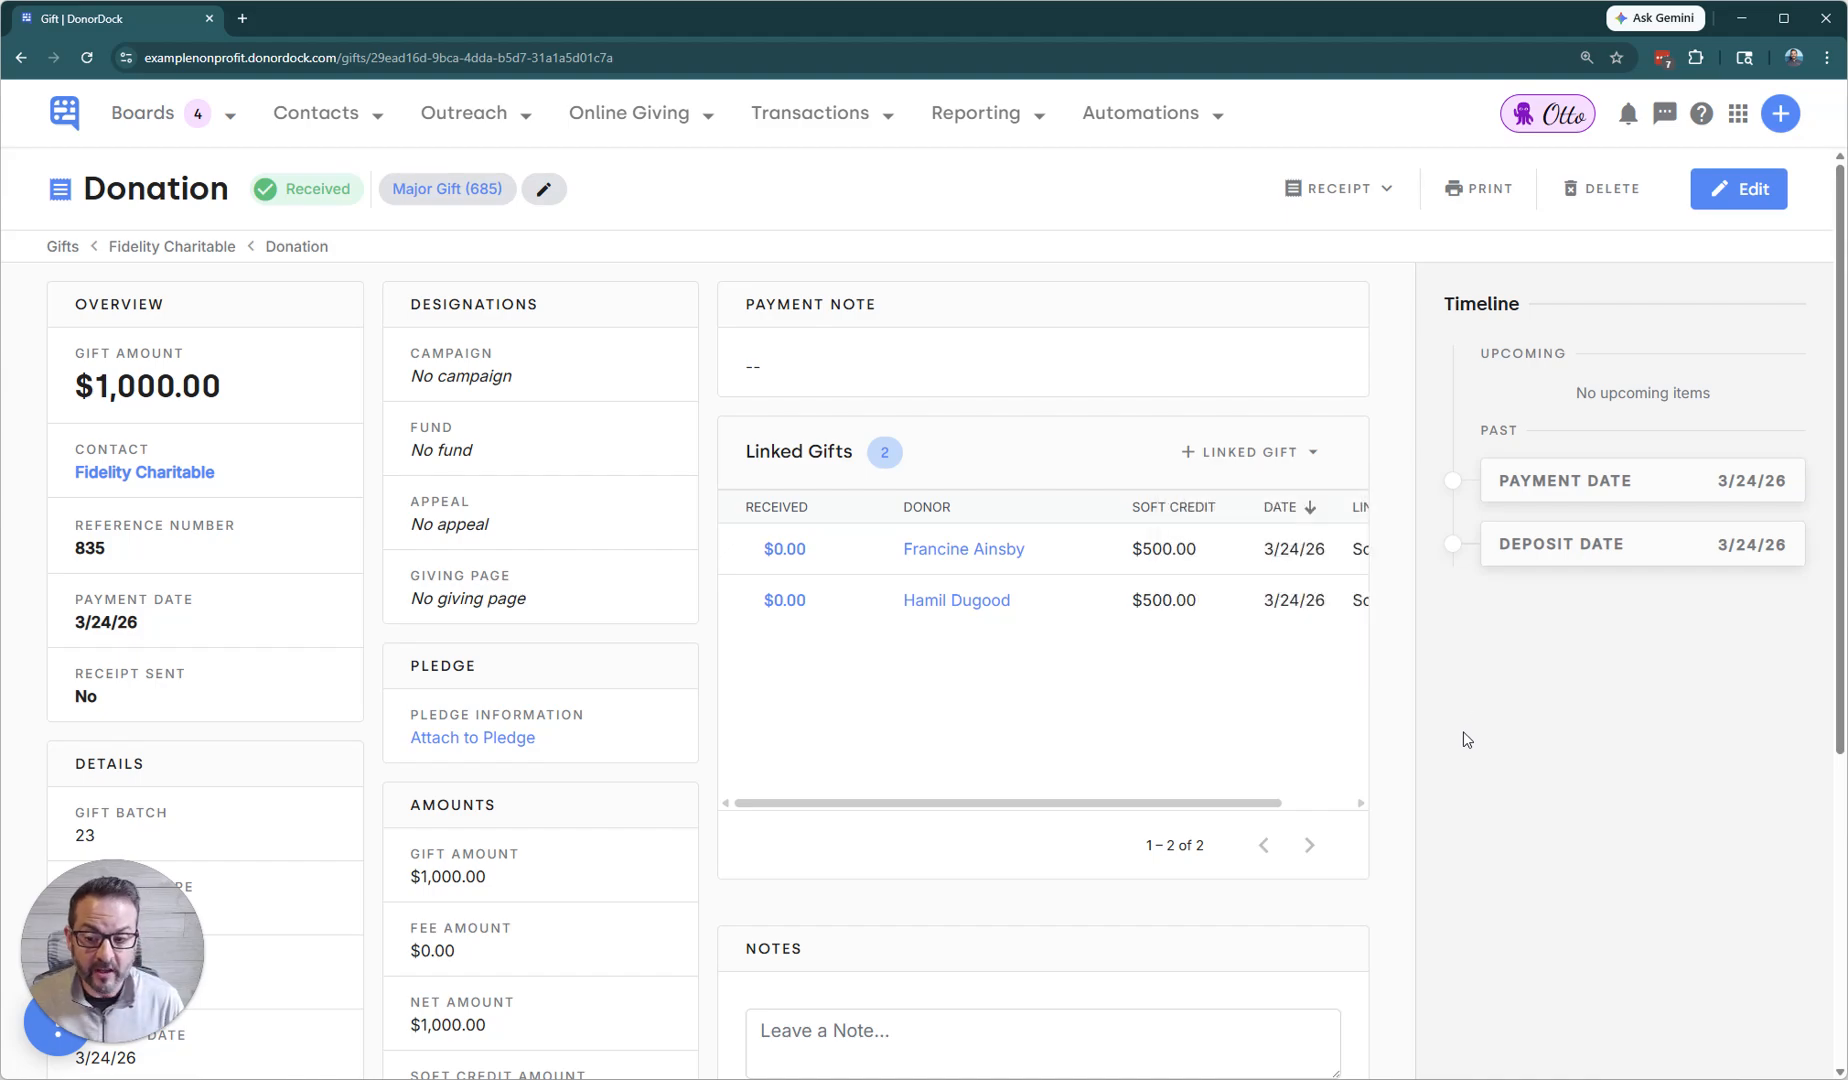